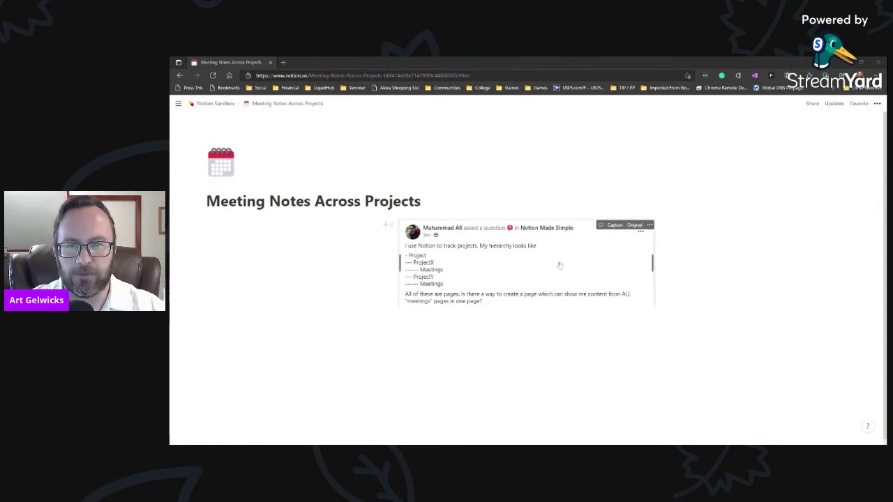
Add a subpage titled 'Project A' below the screenshot.
{"action": "scroll", "coordinate": [561, 263], "scroll_direction": "down", "scroll_amount": 1}
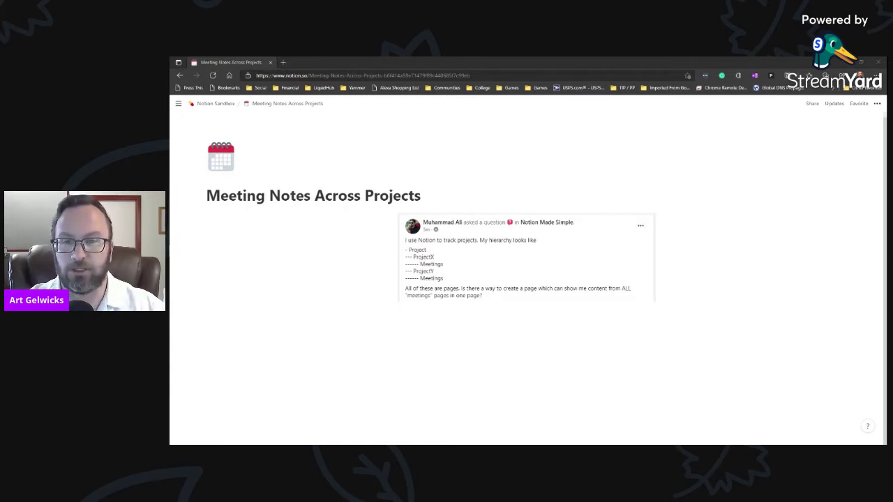
{"action": "left_click", "coordinate": [209, 335]}
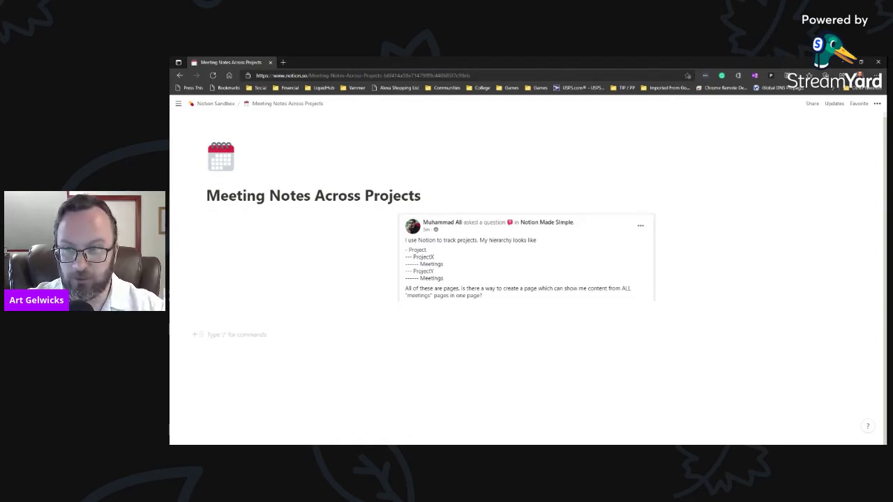
{"action": "type", "text": "/p"}
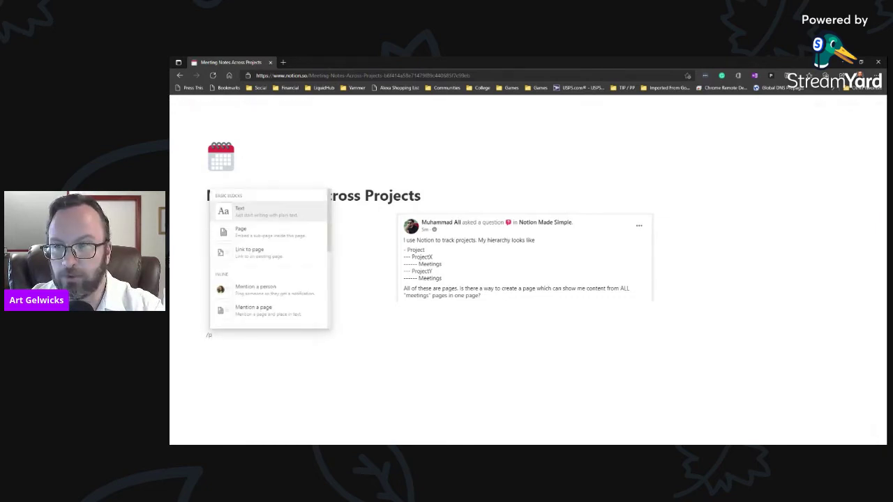
{"action": "key", "text": "Down"}
{"action": "key", "text": "Return"}
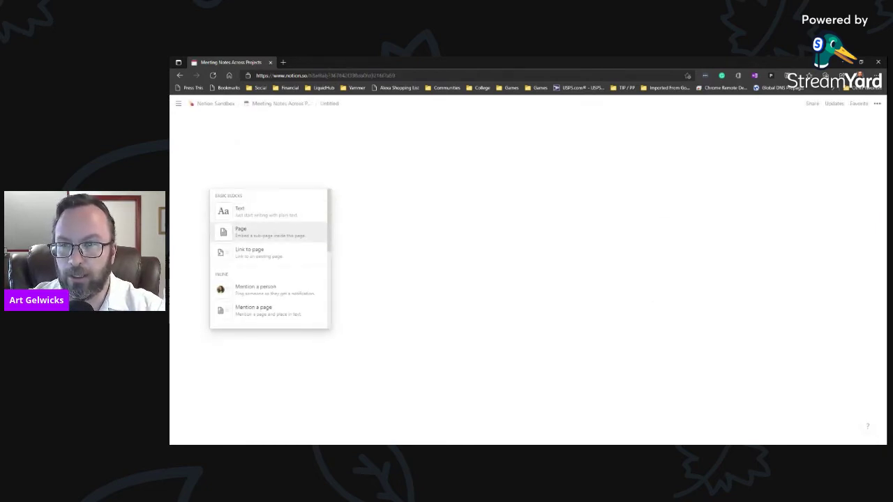
{"action": "type", "text": "P"}
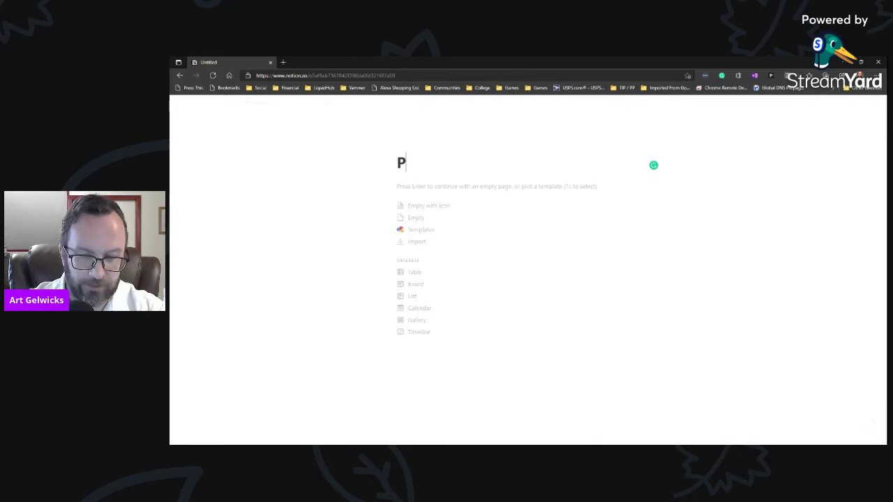
{"action": "type", "text": "roject A"}
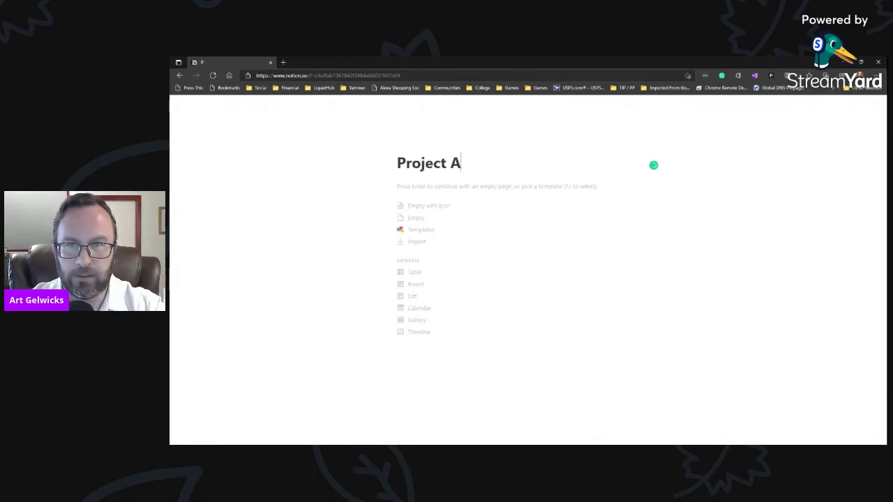
{"action": "key", "text": "Return"}
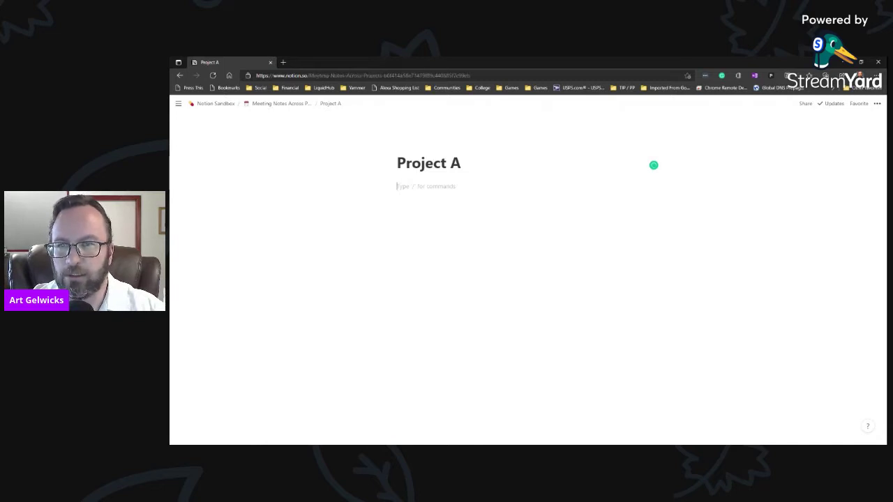
{"action": "key", "text": "Escape"}
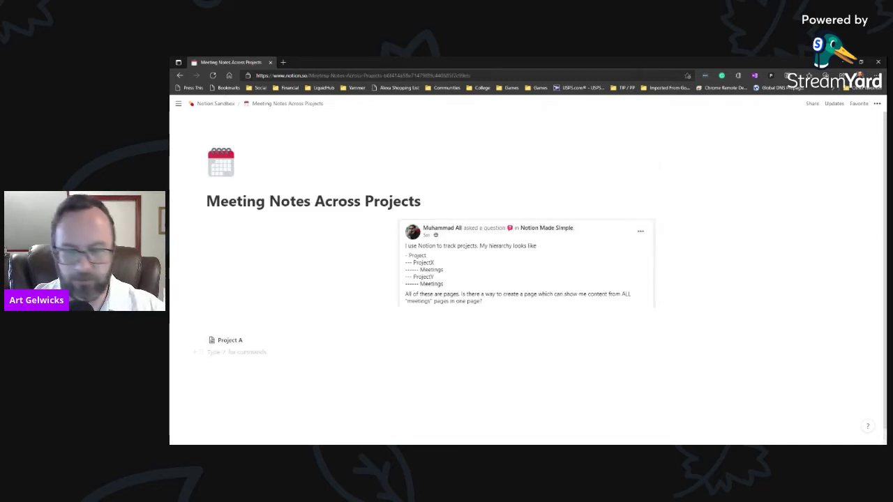
Add a second subpage titled 'Project B' and return to the parent page.
{"action": "type", "text": "/pa"}
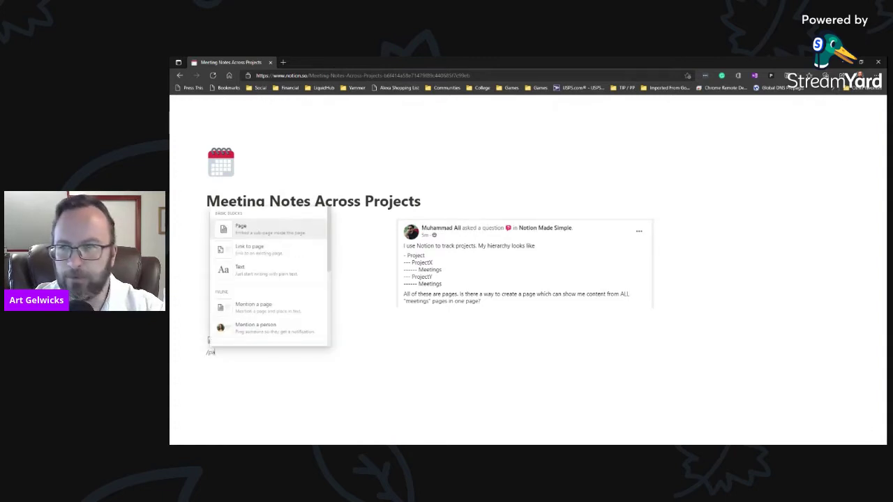
{"action": "key", "text": "Return"}
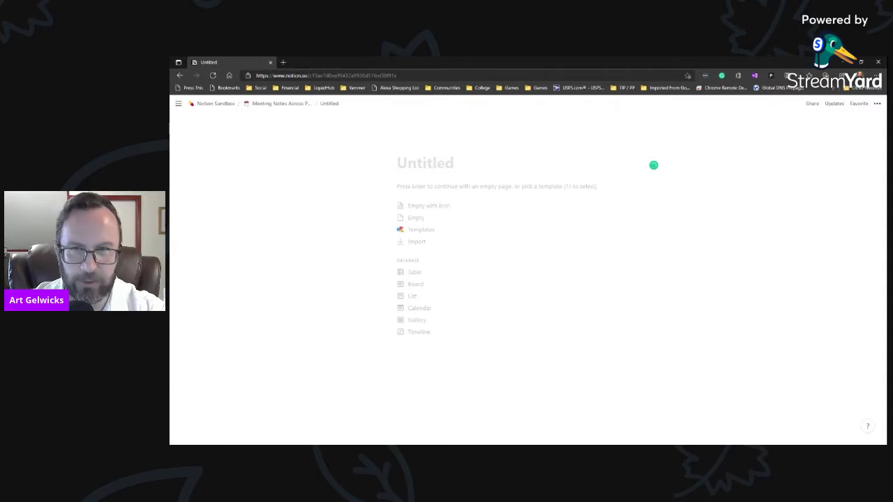
{"action": "type", "text": "Project B"}
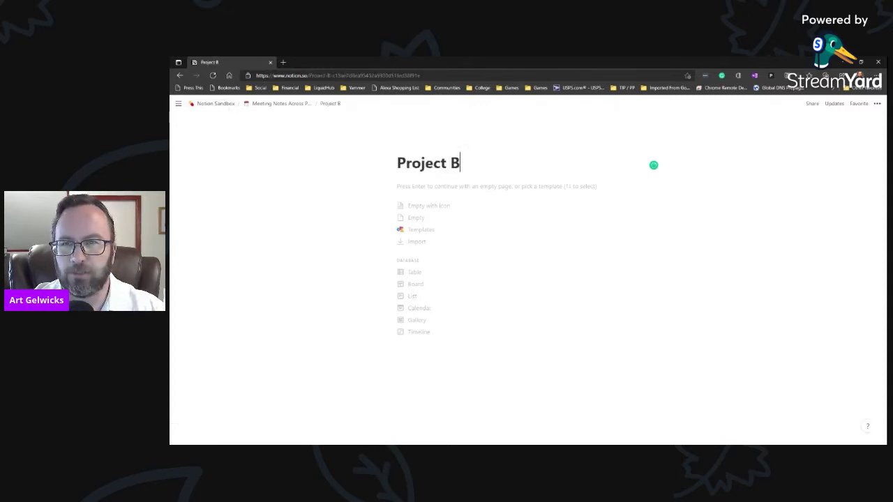
{"action": "left_click", "coordinate": [286, 105]}
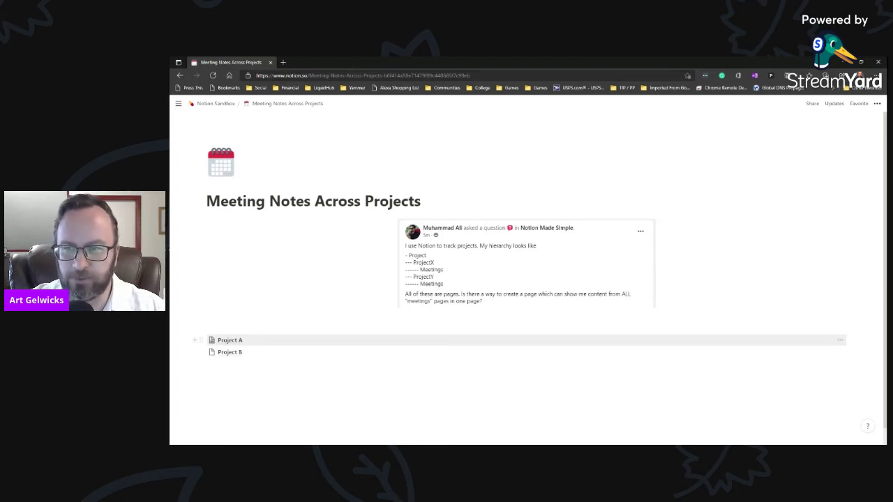
{"action": "left_click", "coordinate": [208, 363]}
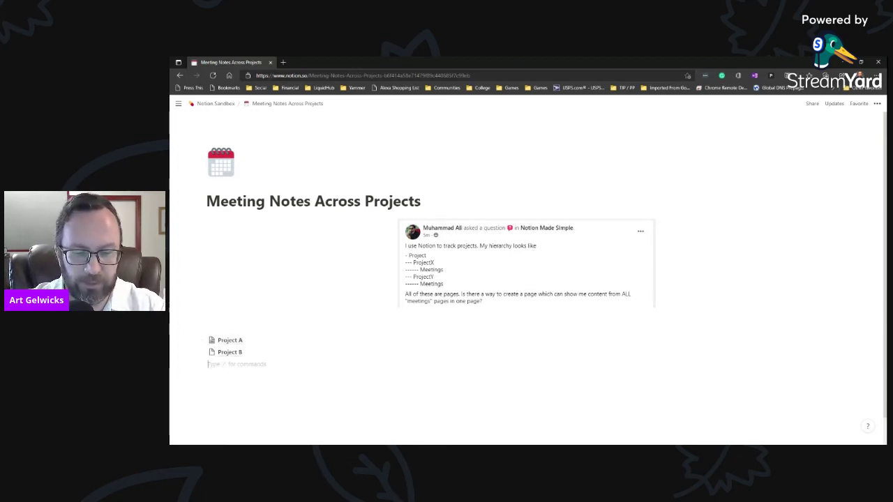
Create a subpage titled 'Meeting Minutes Master List', correcting the 'Minites' typo.
{"action": "type", "text": "/pa"}
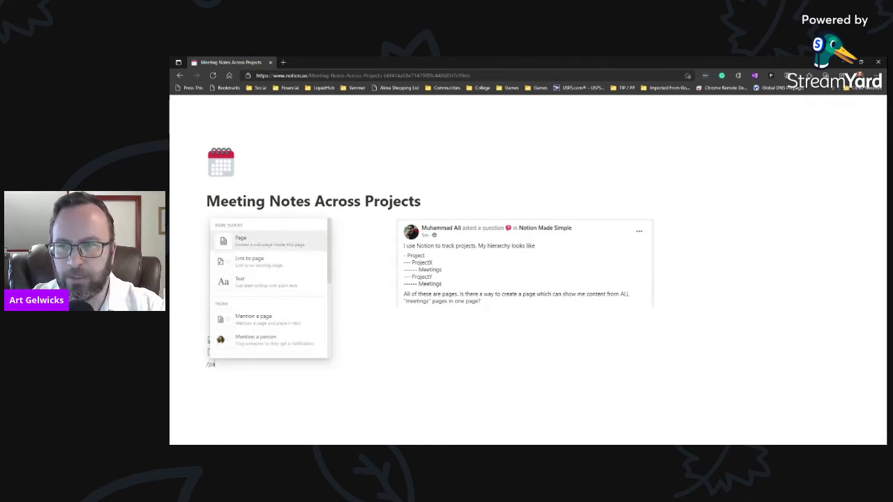
{"action": "key", "text": "Return"}
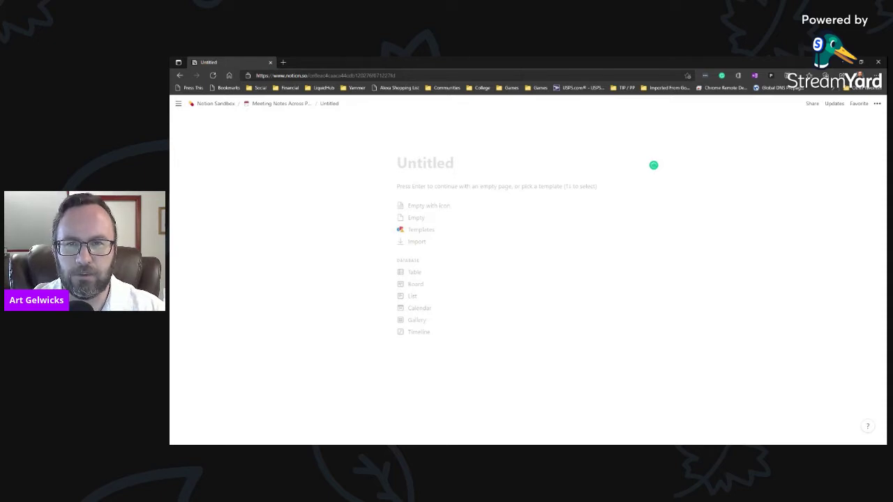
{"action": "type", "text": "Meeting Minites Master"}
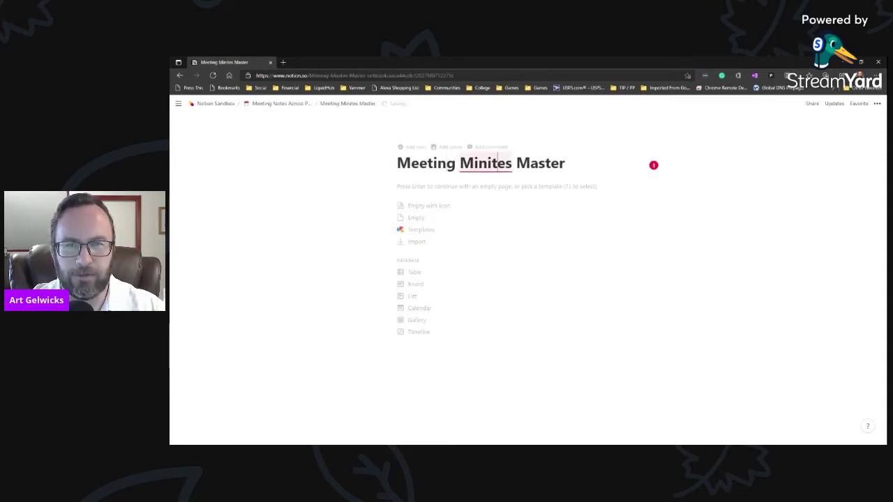
{"action": "key", "text": "Down"}
{"action": "left_click", "coordinate": [496, 163]}
{"action": "key", "text": "BackSpace"}
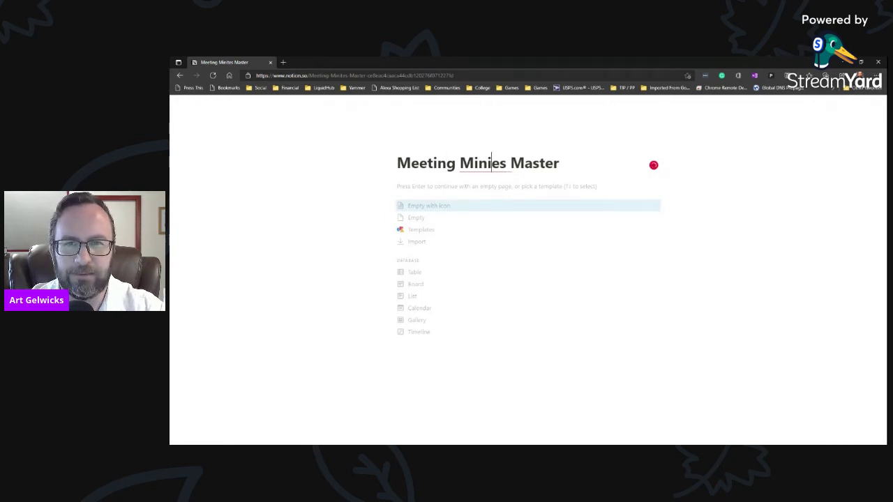
{"action": "key", "text": "BackSpace"}
{"action": "key", "text": "BackSpace"}
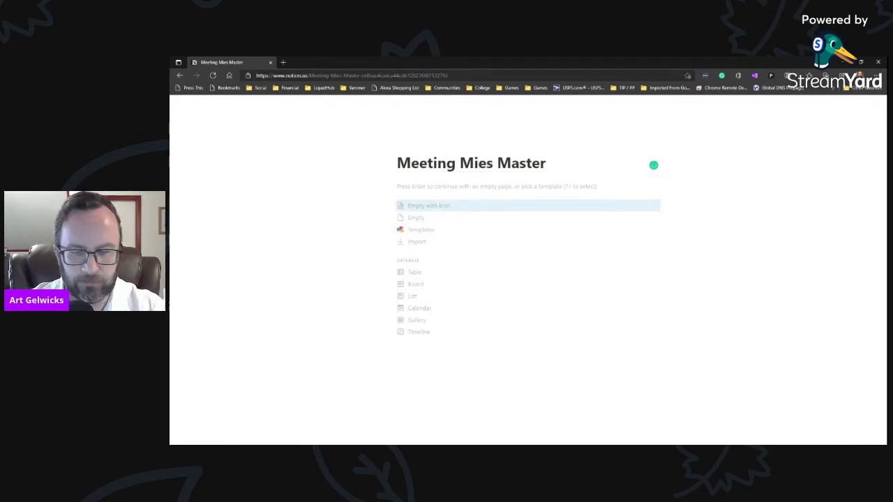
{"action": "type", "text": "nutes"}
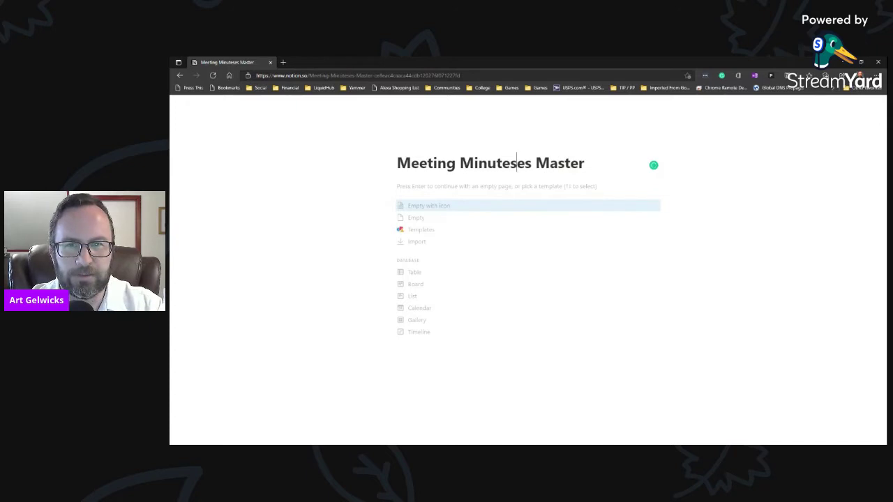
{"action": "key", "text": "Delete"}
{"action": "key", "text": "Delete"}
{"action": "left_click", "coordinate": [570, 164]}
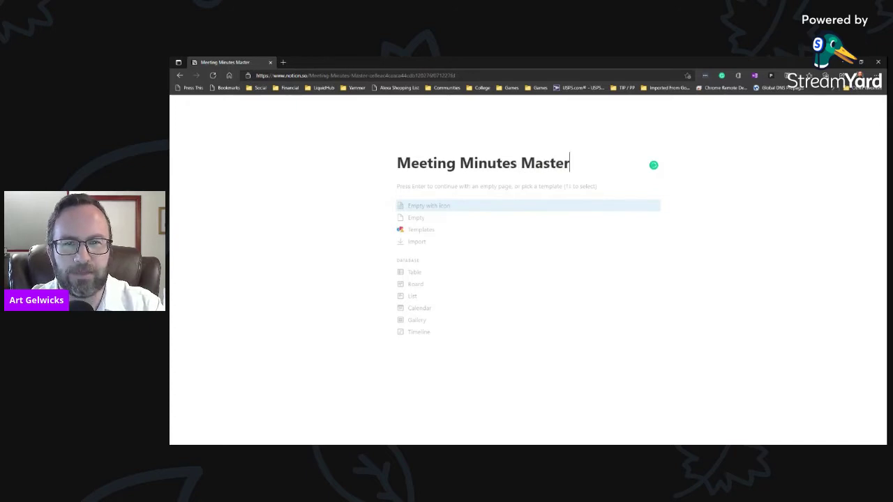
{"action": "type", "text": "List"}
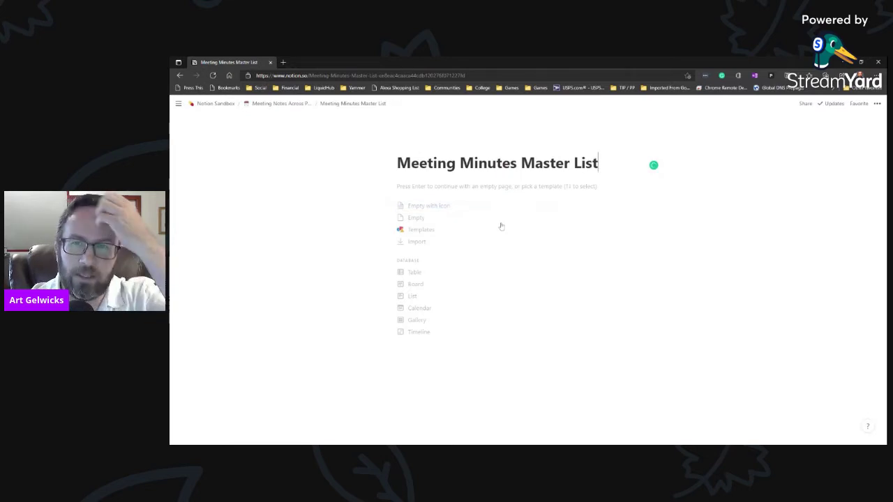
Start the page from the Empty template and switch it to full-width layout.
{"action": "left_click", "coordinate": [417, 219]}
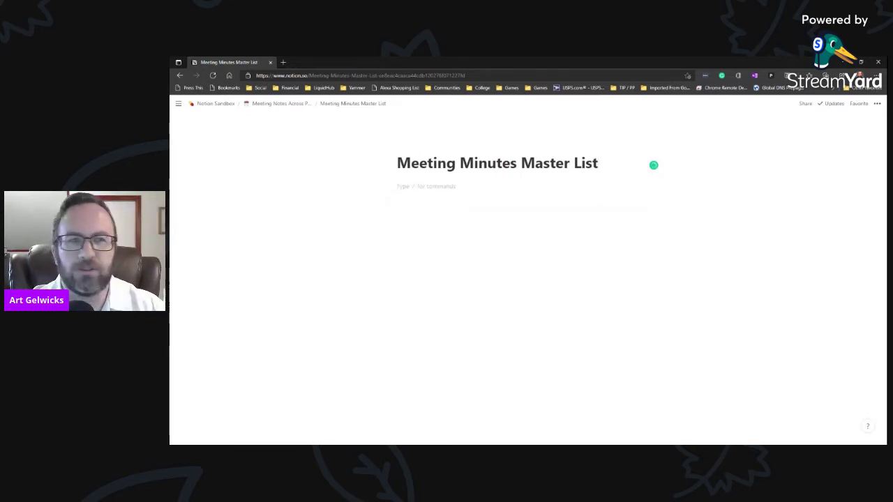
{"action": "left_click", "coordinate": [877, 103]}
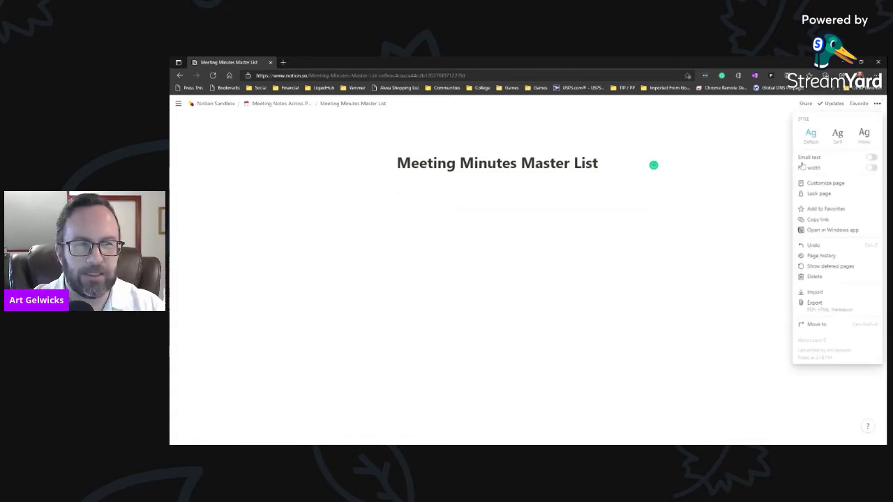
{"action": "left_click", "coordinate": [802, 168]}
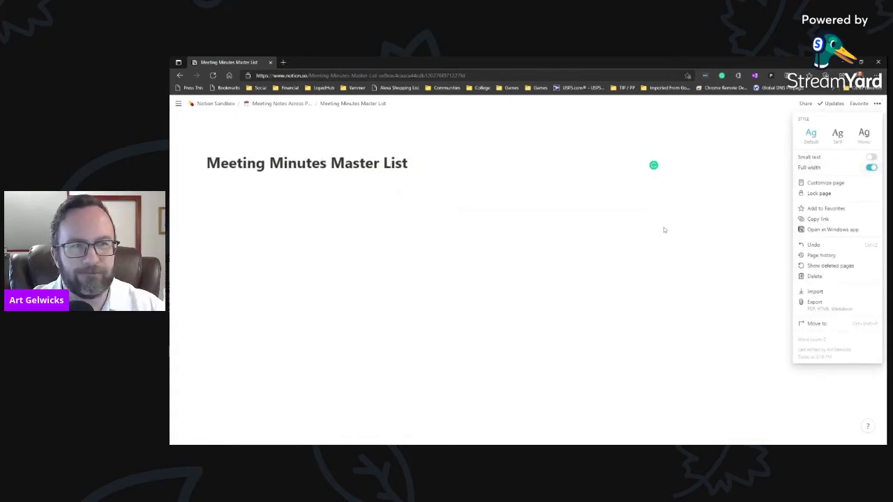
{"action": "left_click", "coordinate": [275, 200]}
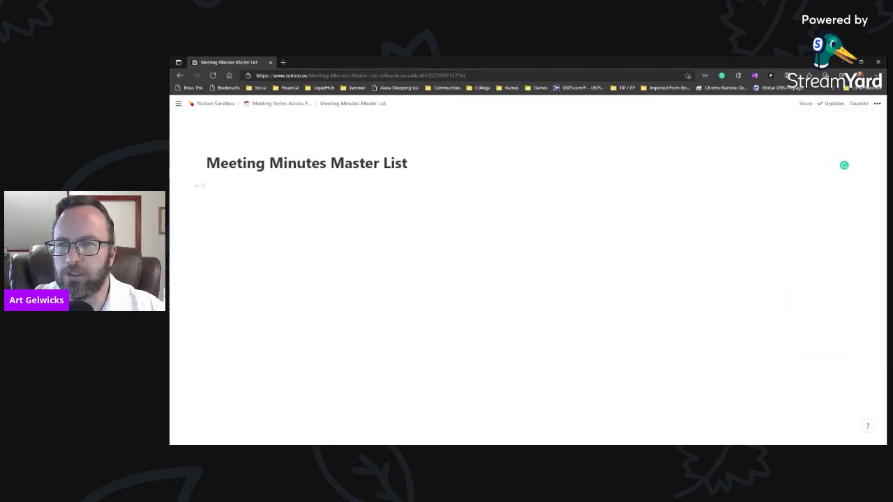
{"action": "left_click", "coordinate": [275, 200]}
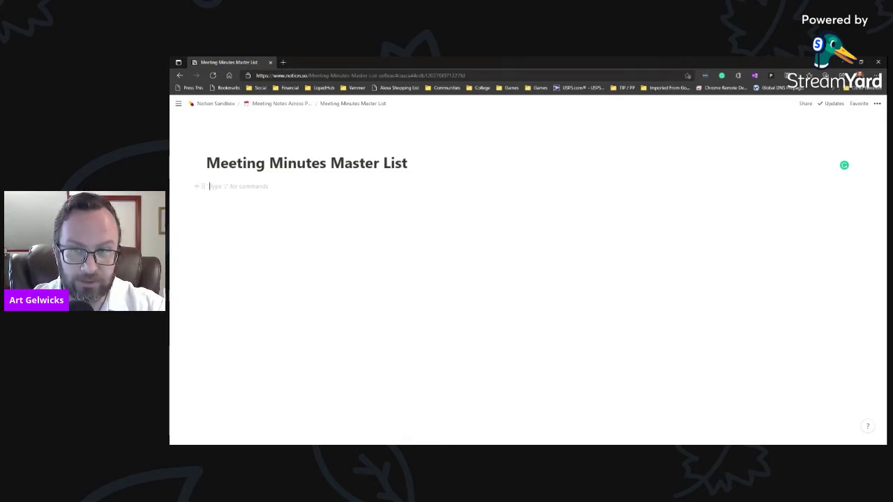
{"action": "type", "text": "/table"}
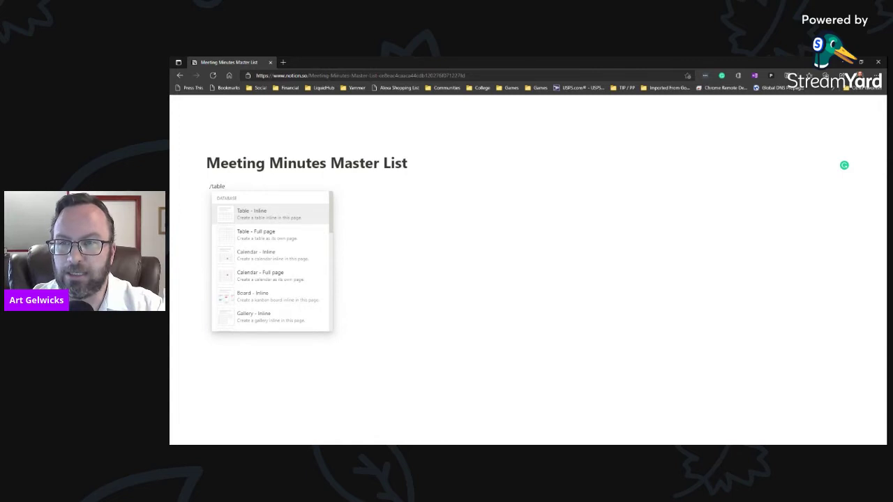
Insert an inline table database and title it 'Project Meeting Minutes'.
{"action": "key", "text": "Return"}
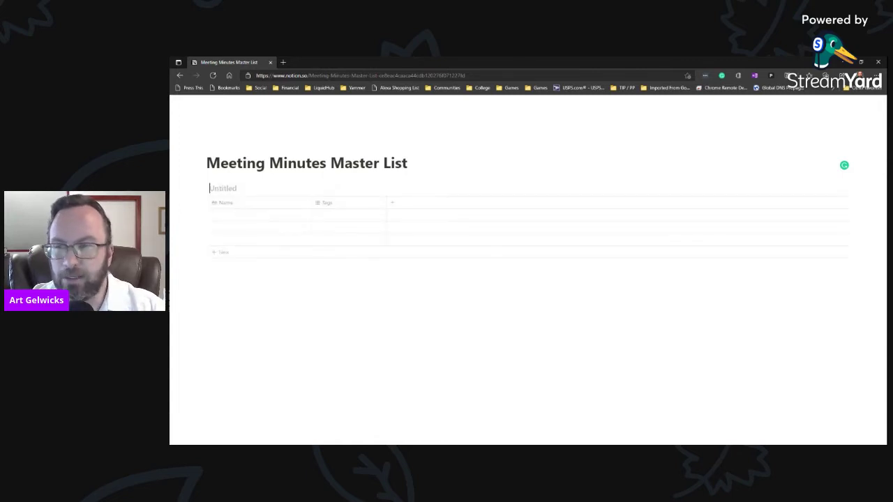
{"action": "type", "text": "Meeting"}
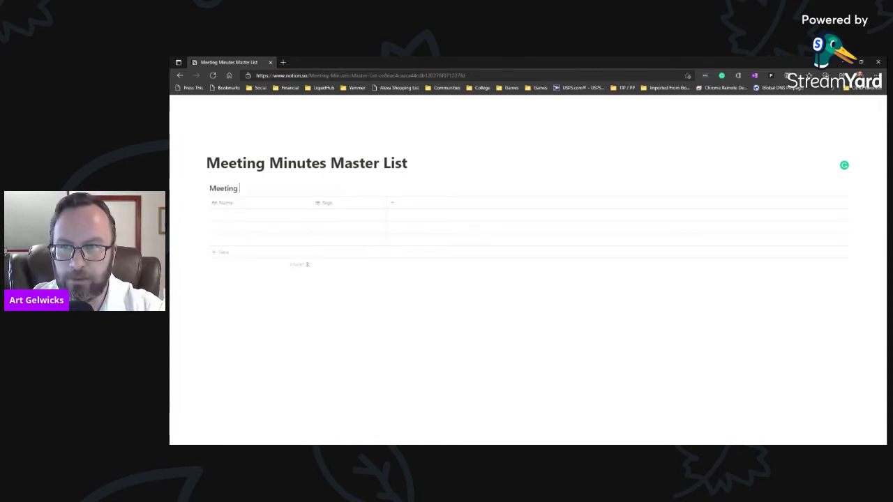
{"action": "type", "text": " Minutes"}
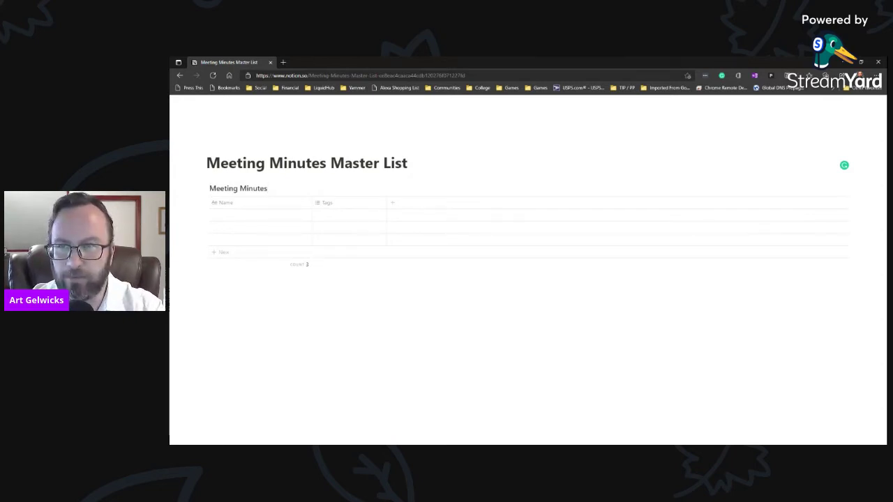
{"action": "type", "text": "Project"}
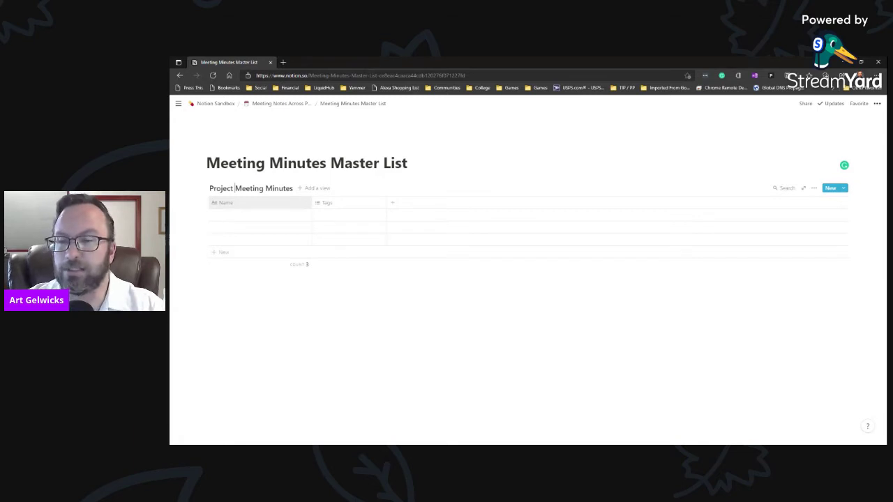
Rename the Tags column to 'Project' and make it a Select property.
{"action": "left_click", "coordinate": [341, 205]}
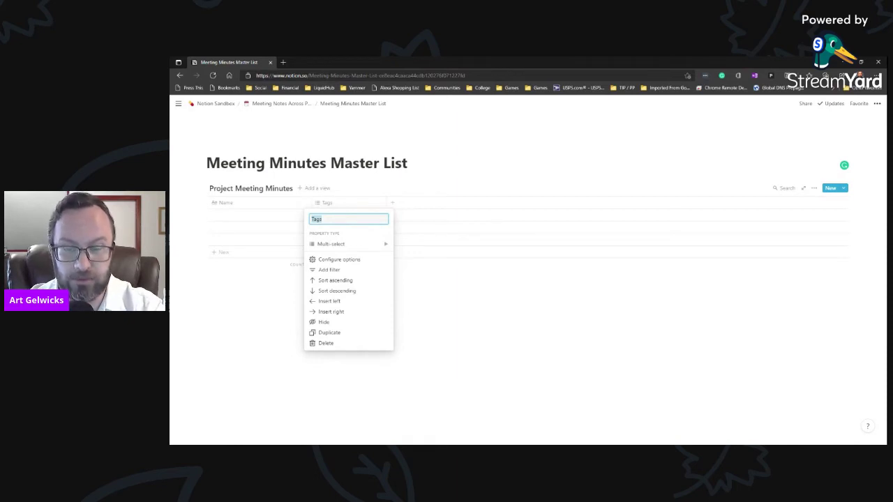
{"action": "type", "text": "Project"}
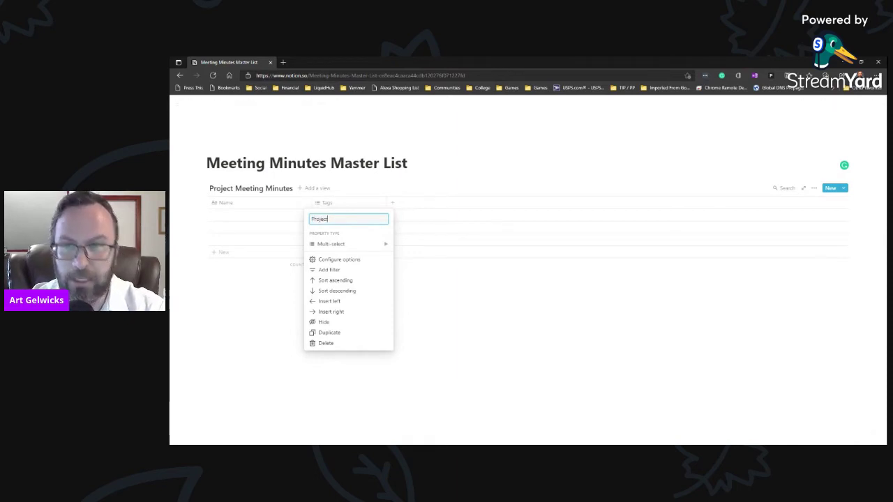
{"action": "left_click", "coordinate": [339, 244]}
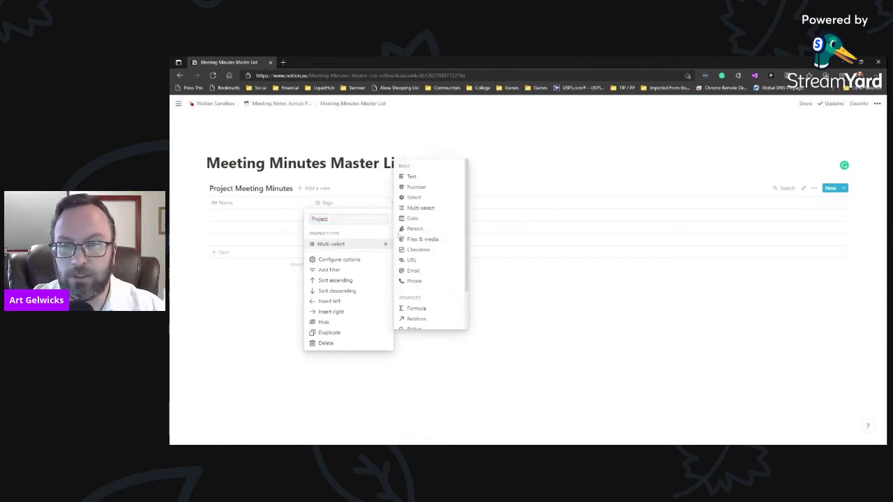
{"action": "left_click", "coordinate": [416, 197]}
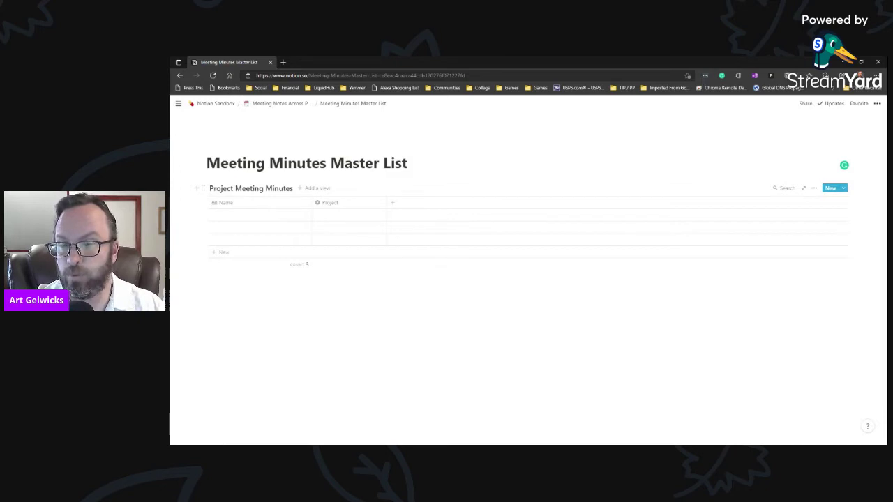
Add a new Select column named 'Type'.
{"action": "left_click", "coordinate": [392, 203]}
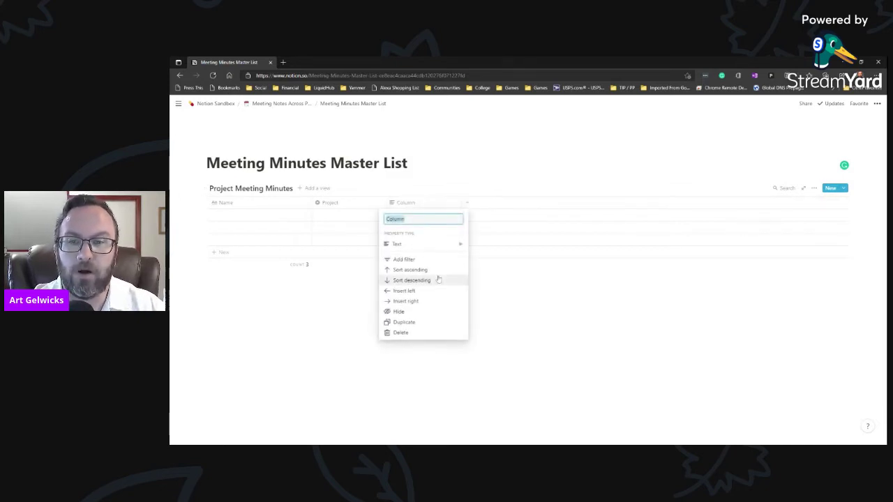
{"action": "type", "text": "Type"}
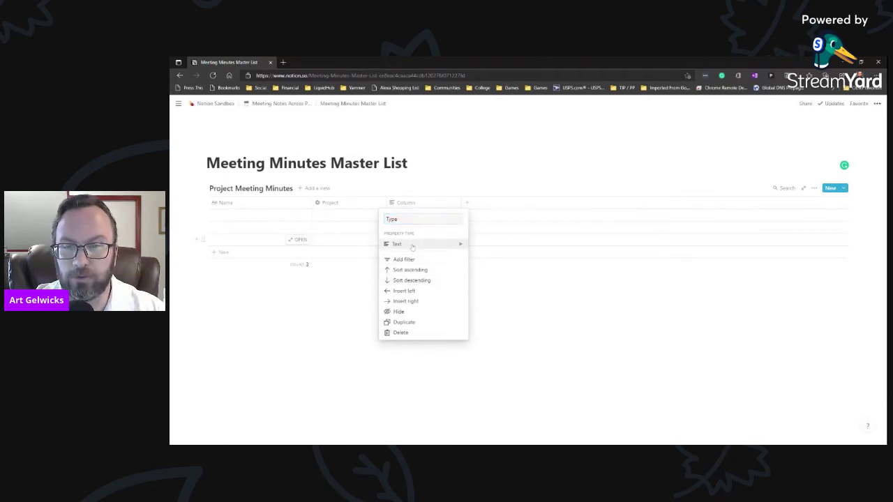
{"action": "mouse_move", "coordinate": [412, 247]}
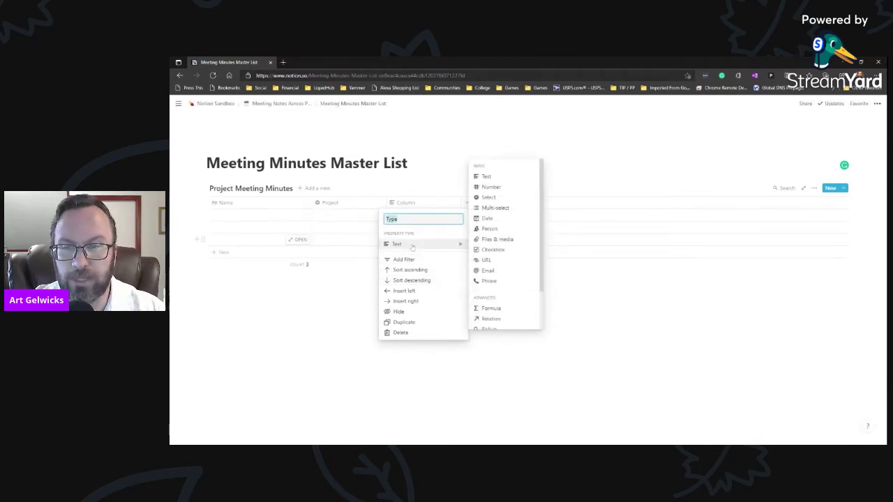
{"action": "left_click", "coordinate": [489, 198]}
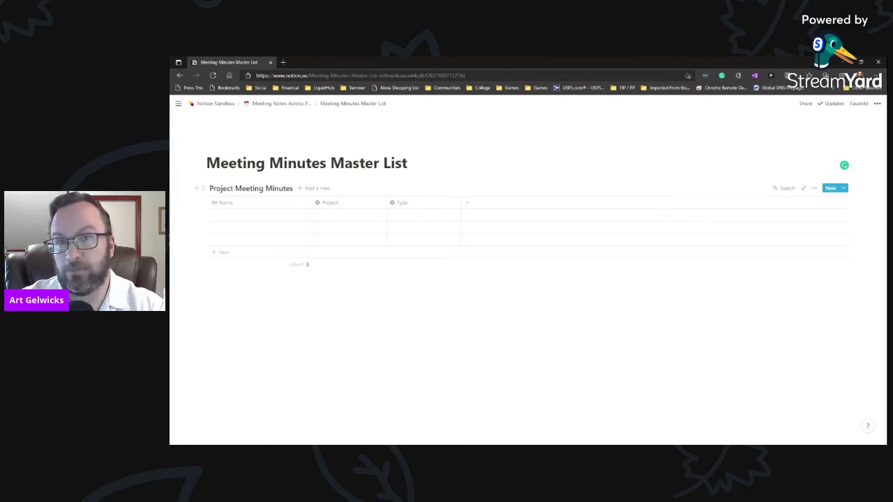
Add a Date-type column named 'Date' after Type.
{"action": "left_click", "coordinate": [467, 203]}
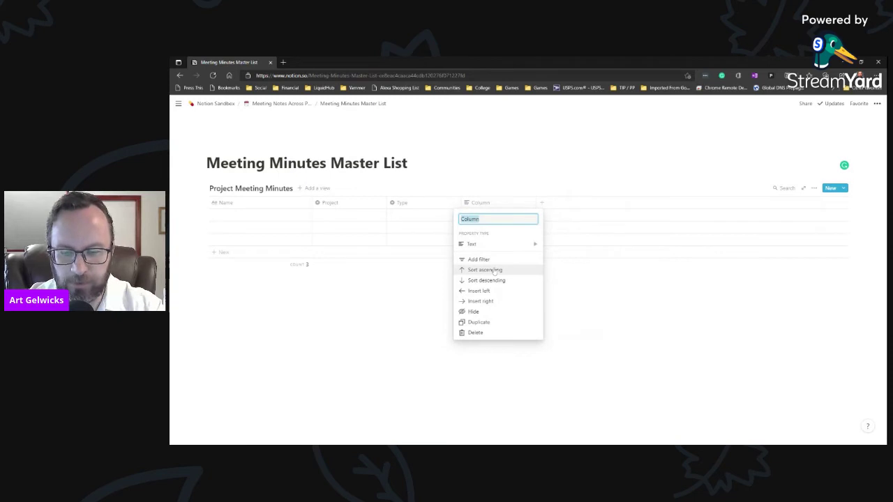
{"action": "type", "text": "Date"}
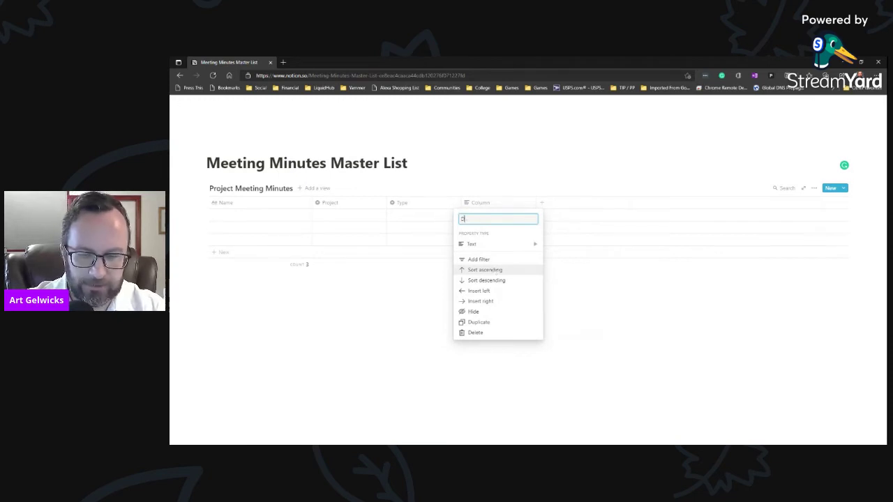
{"action": "mouse_move", "coordinate": [485, 245]}
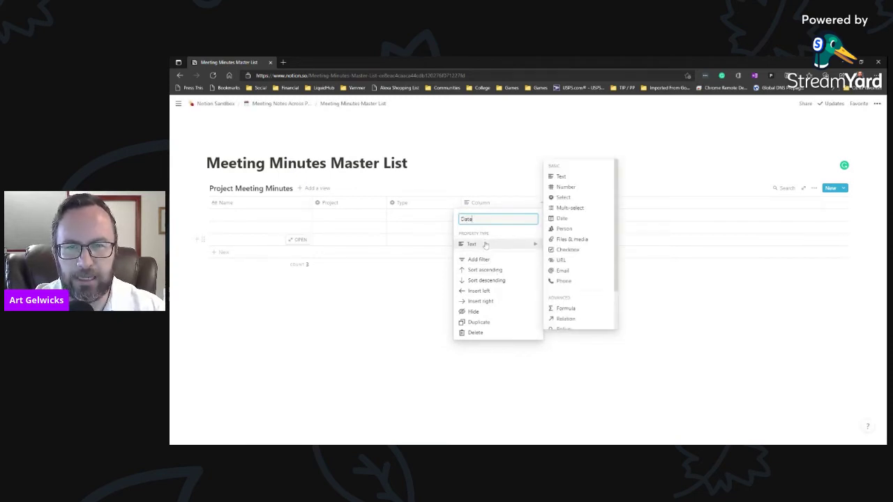
{"action": "left_click", "coordinate": [560, 218]}
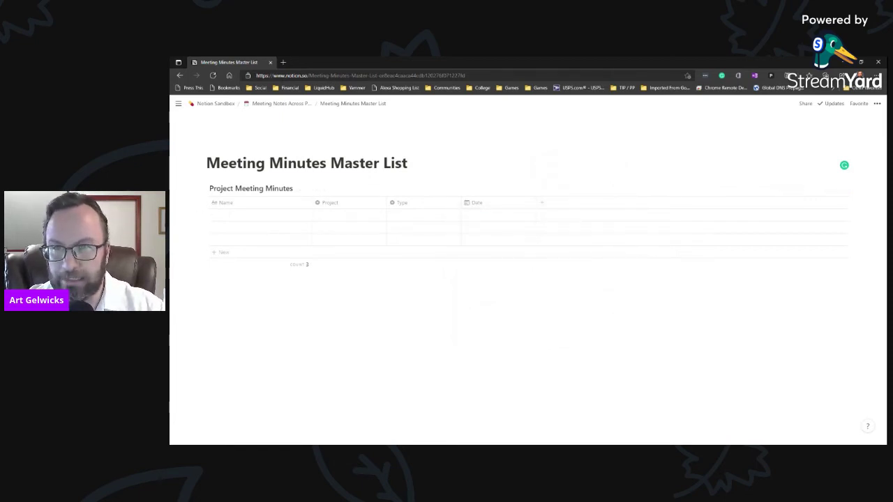
Fill the first row: Staff Meeting, Project A, Meeting Minutes, Jun 7, 2021.
{"action": "left_click", "coordinate": [269, 218]}
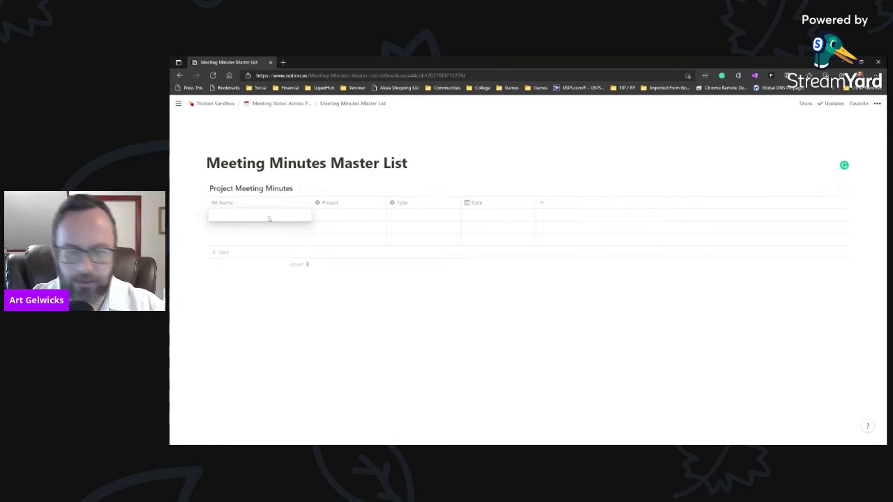
{"action": "type", "text": "Staff "}
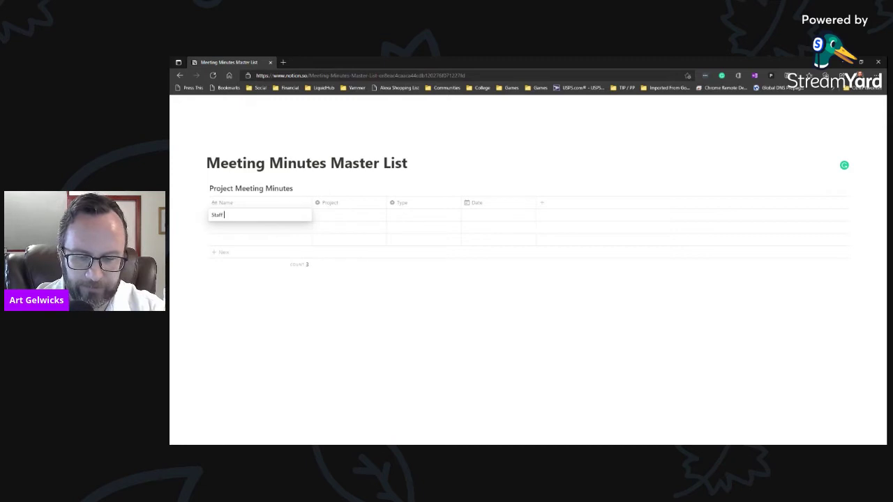
{"action": "type", "text": "Meeting"}
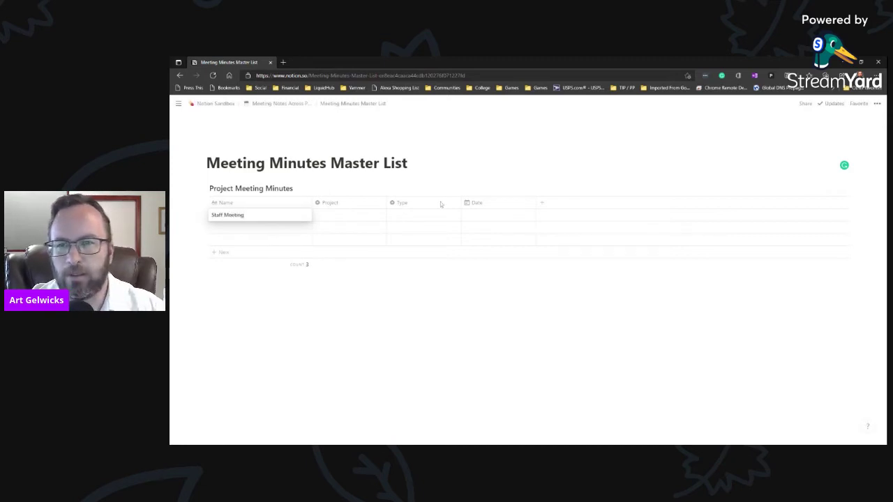
{"action": "left_click", "coordinate": [364, 220]}
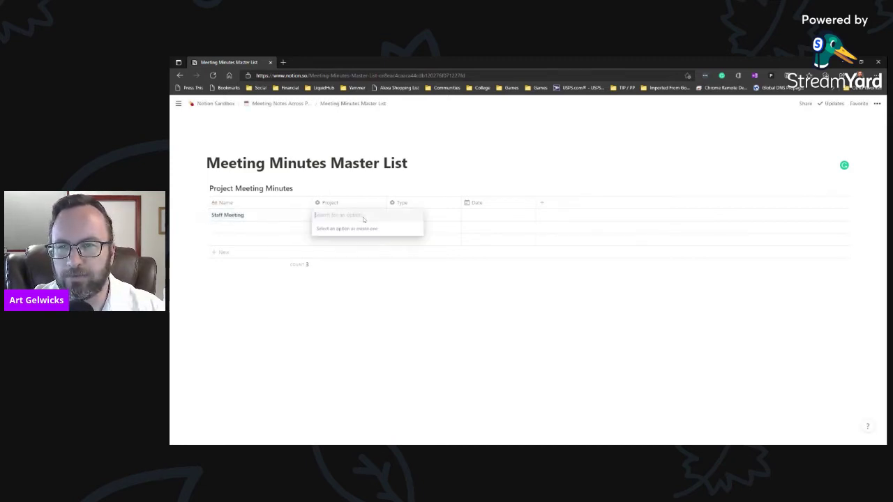
{"action": "type", "text": "Project A"}
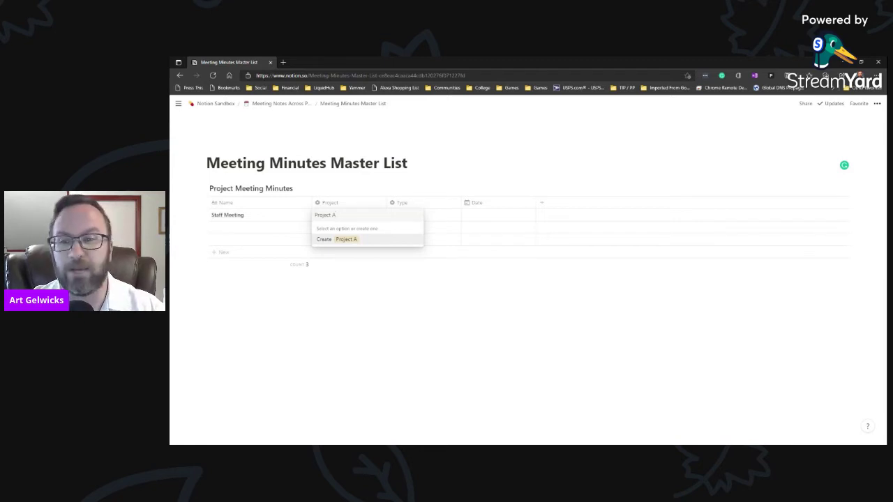
{"action": "left_click", "coordinate": [368, 242]}
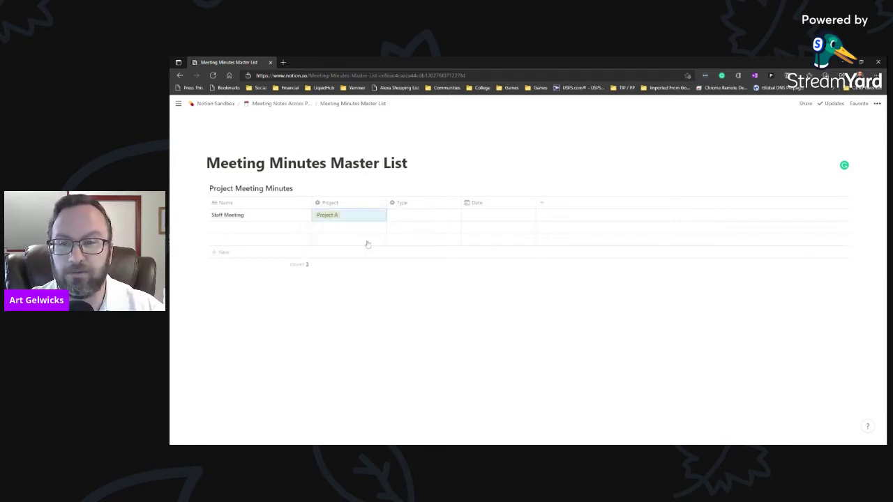
{"action": "left_click", "coordinate": [407, 215]}
{"action": "type", "text": "M"}
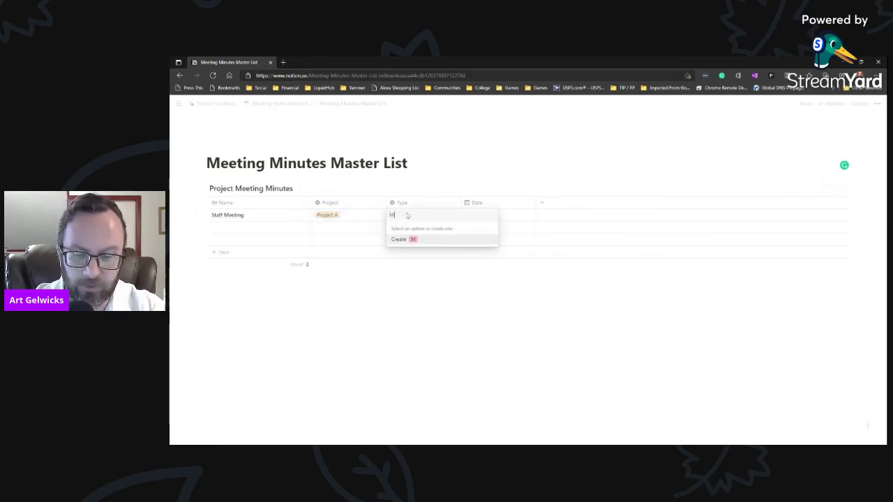
{"action": "type", "text": "eeting Min"}
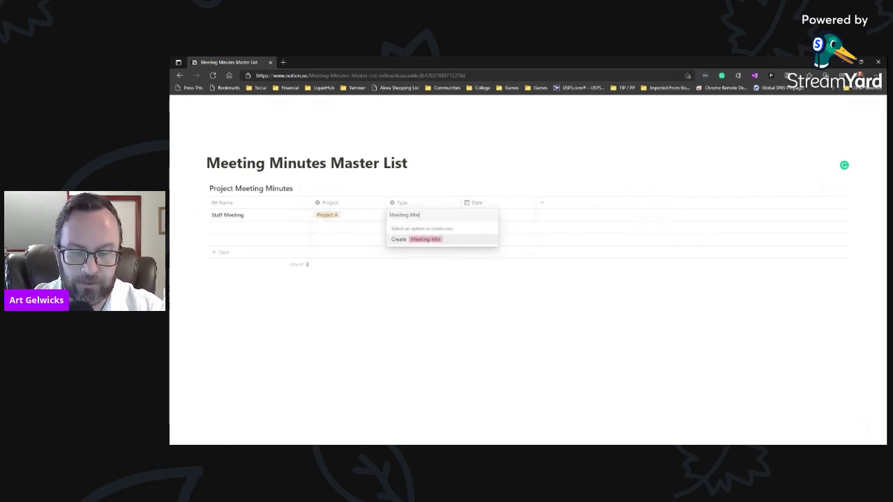
{"action": "type", "text": "utes"}
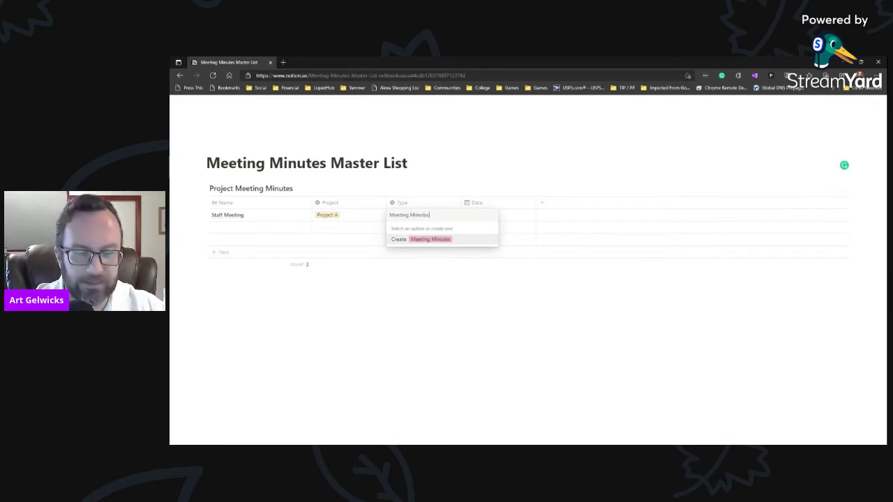
{"action": "key", "text": "Return"}
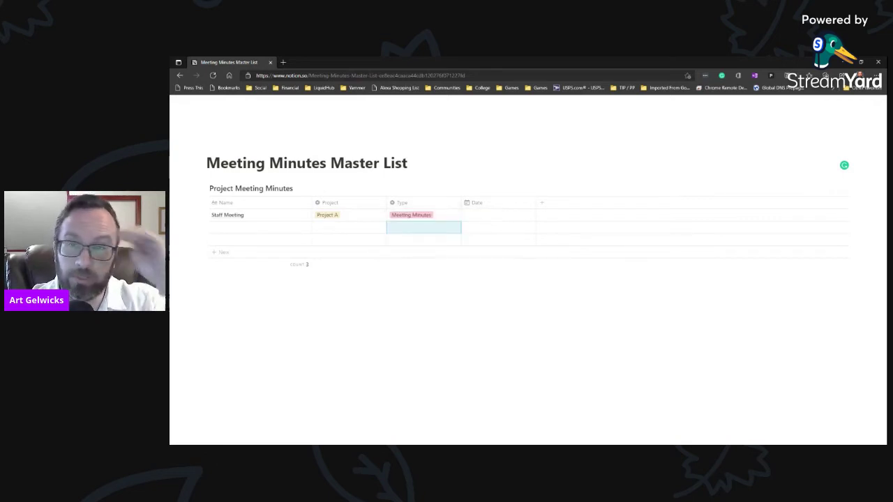
{"action": "left_click", "coordinate": [479, 217]}
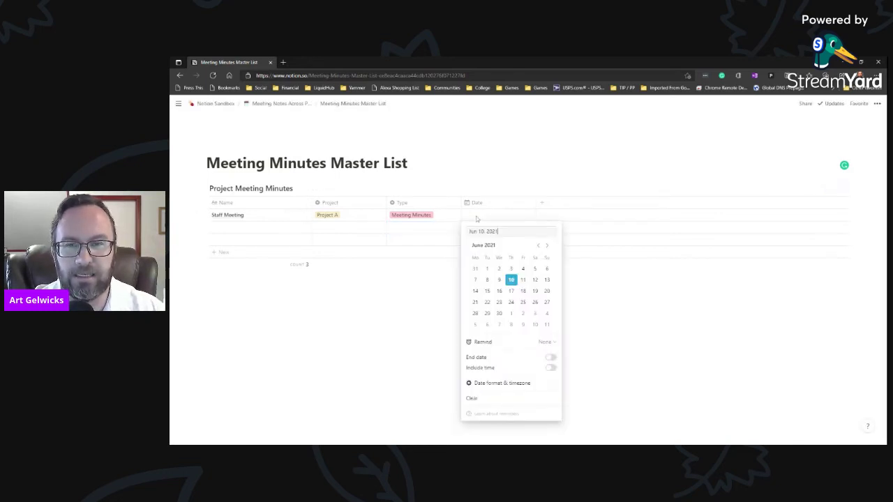
{"action": "left_click", "coordinate": [475, 280]}
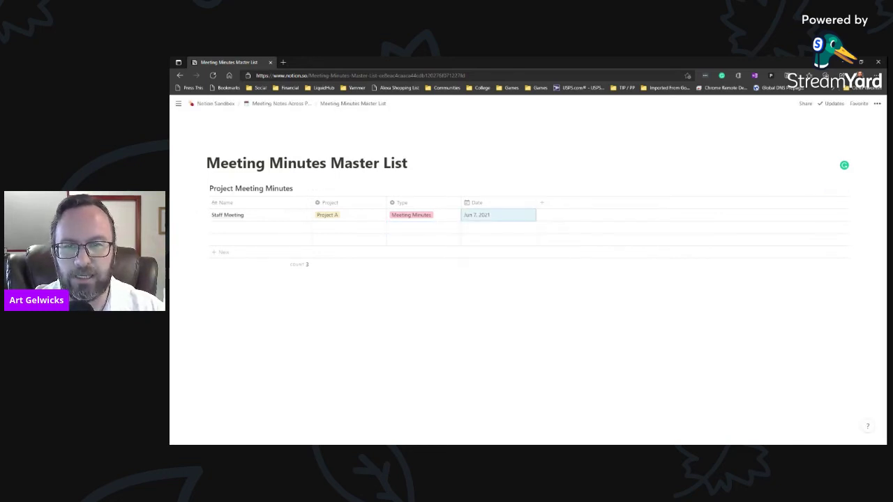
{"action": "left_click", "coordinate": [269, 232]}
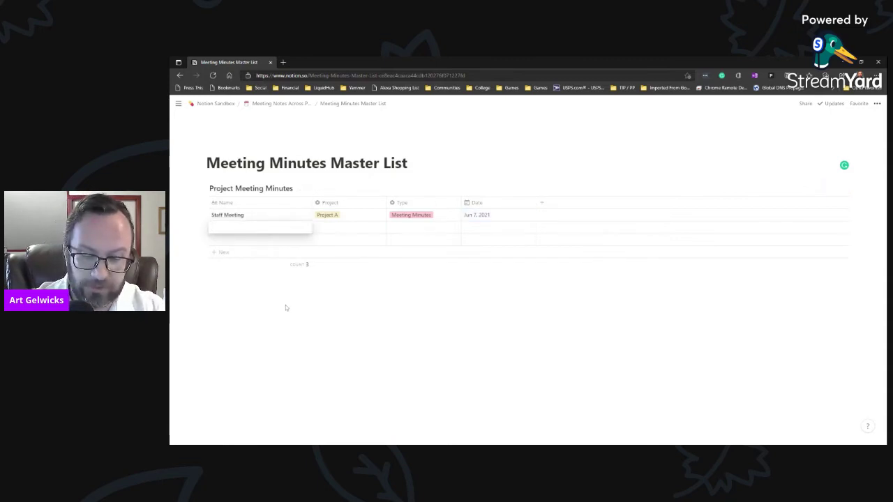
Name the second row 'Staff Meeting' and set its Type to Meeting Minutes.
{"action": "type", "text": "Staff Meeting"}
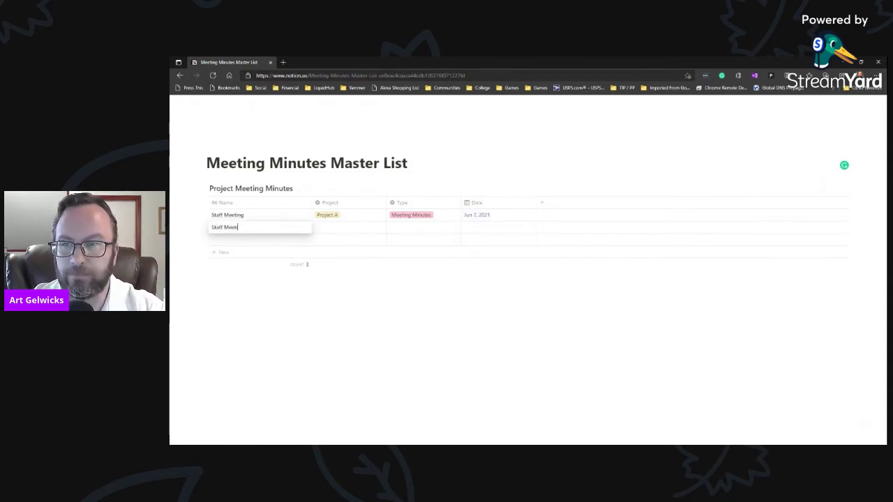
{"action": "left_click", "coordinate": [347, 233]}
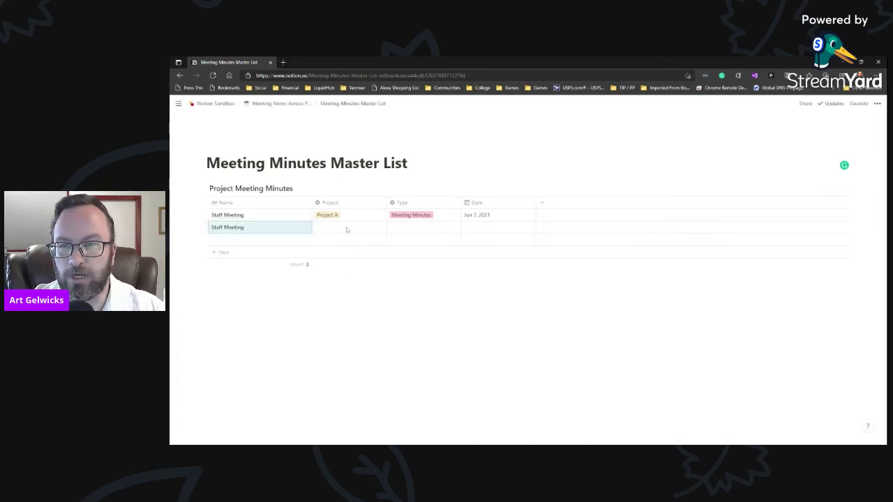
{"action": "left_click", "coordinate": [346, 231]}
{"action": "type", "text": "Project B"}
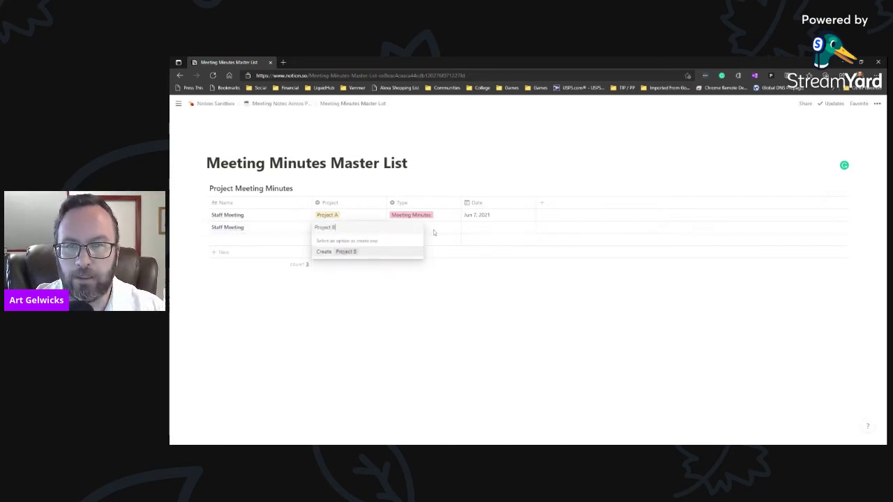
{"action": "left_click", "coordinate": [434, 230]}
{"action": "left_click", "coordinate": [433, 229]}
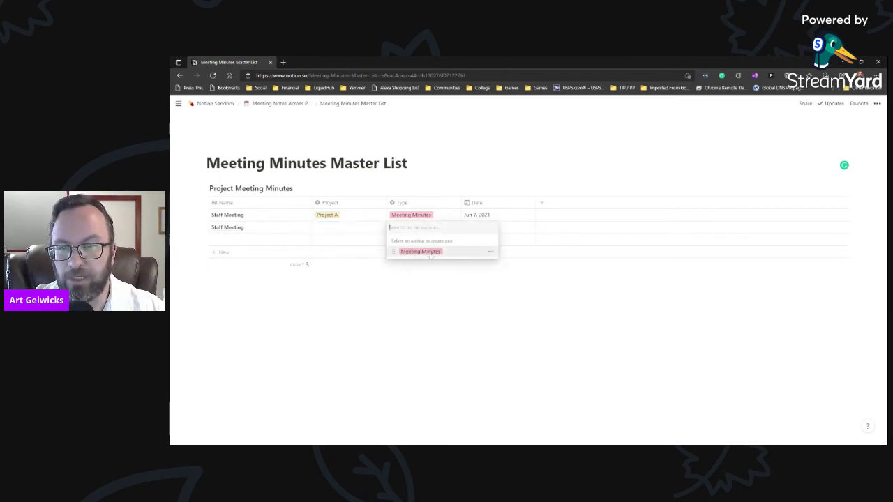
{"action": "left_click", "coordinate": [431, 253]}
Tag the row with a new Project B option and date it Jun 8, 2021.
{"action": "left_click", "coordinate": [358, 227]}
{"action": "left_click", "coordinate": [358, 227]}
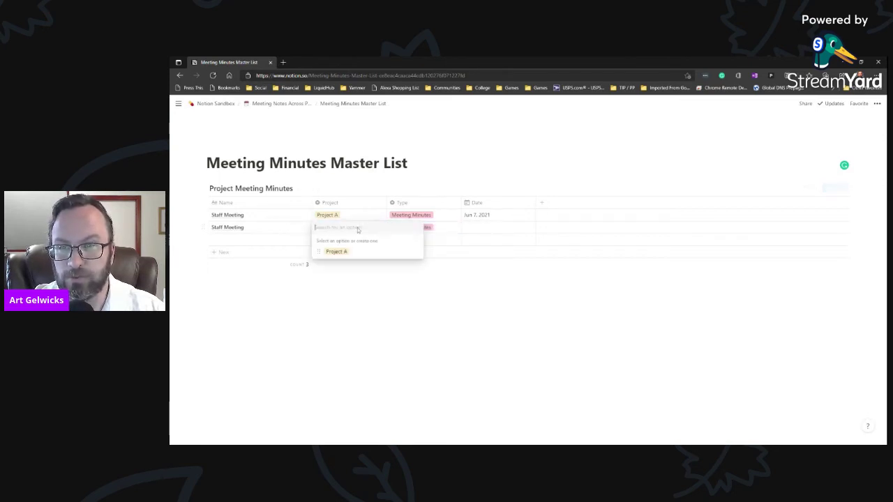
{"action": "type", "text": "Project B"}
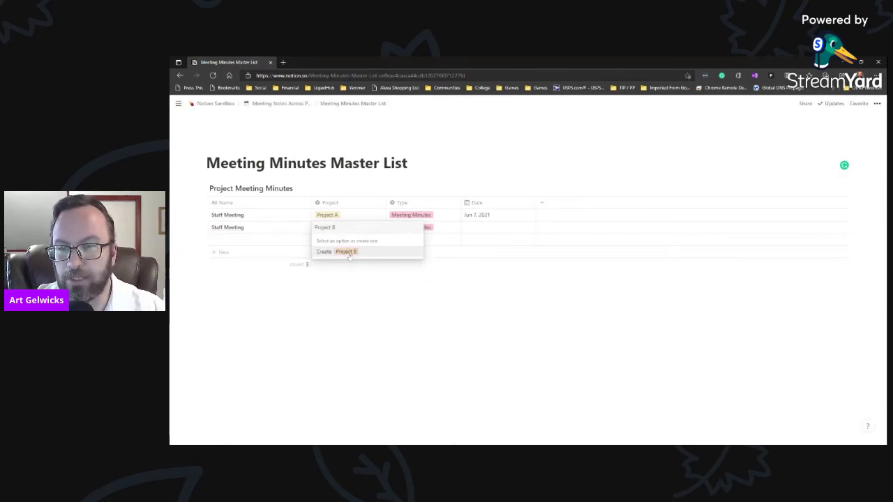
{"action": "left_click", "coordinate": [349, 252]}
{"action": "left_click", "coordinate": [379, 270]}
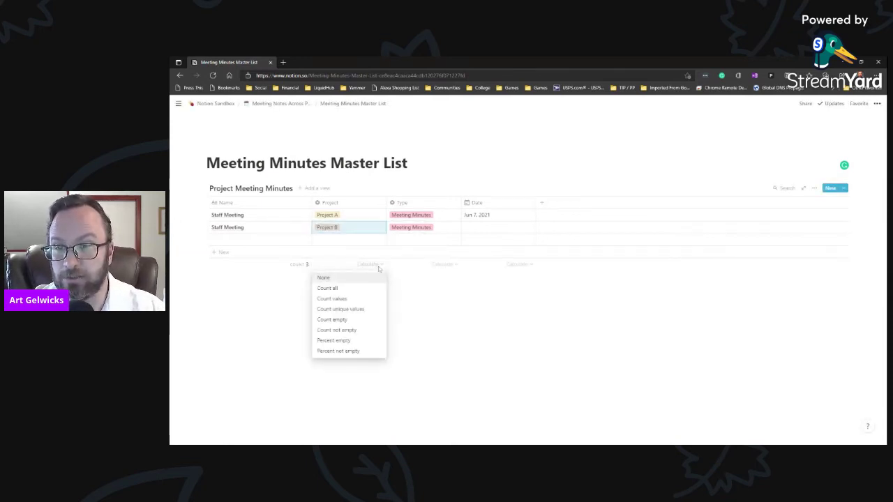
{"action": "left_click", "coordinate": [474, 333]}
{"action": "left_click", "coordinate": [487, 228]}
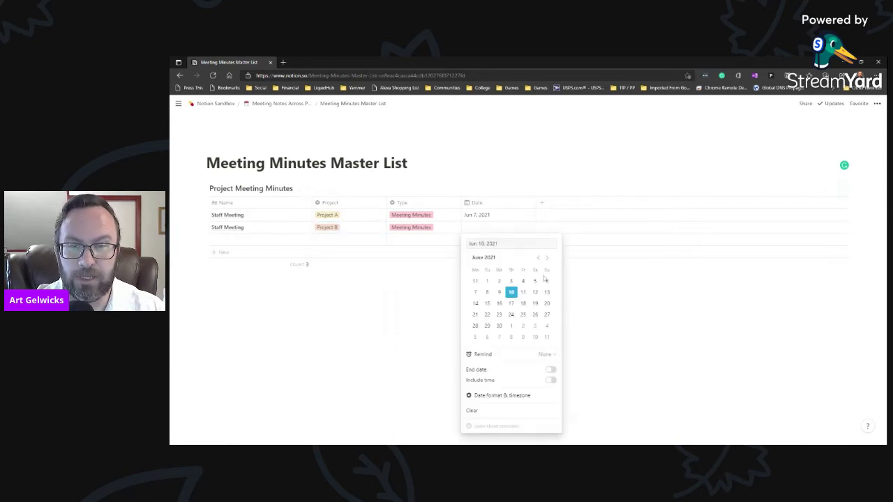
{"action": "left_click", "coordinate": [488, 293]}
{"action": "key", "text": "Escape"}
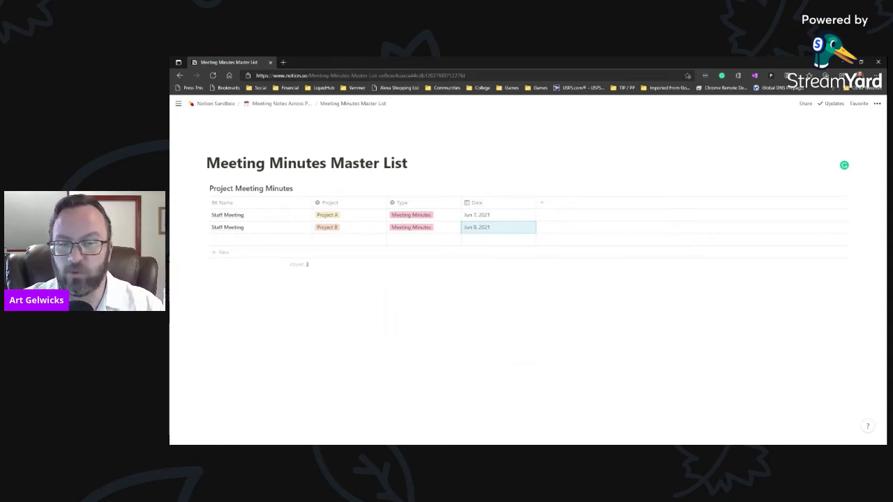
{"action": "left_click", "coordinate": [279, 104]}
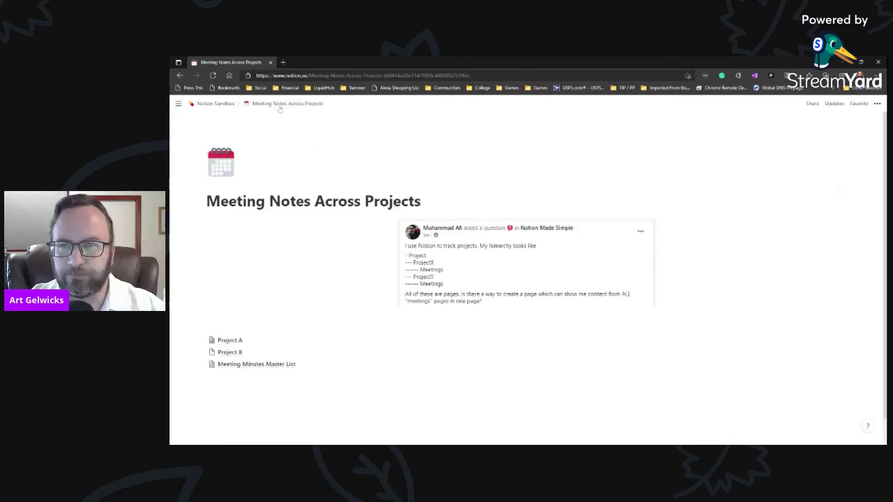
Open the Project A page and insert a linked database block.
{"action": "left_click", "coordinate": [227, 341]}
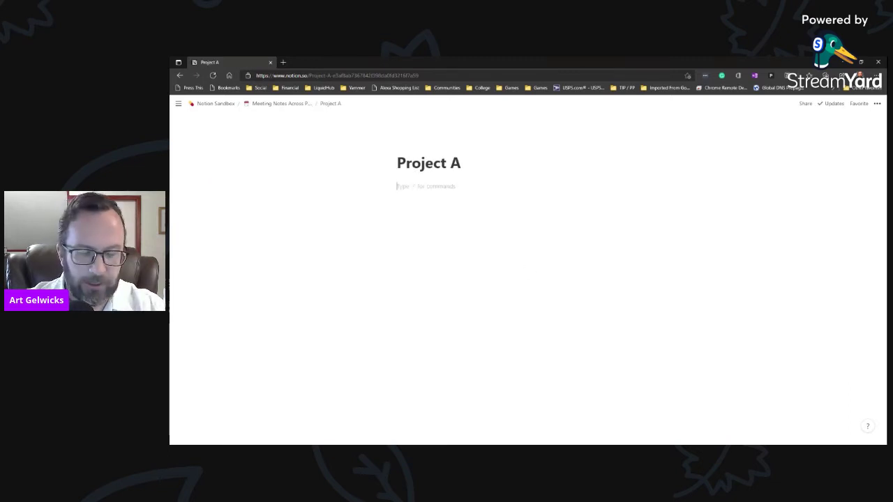
{"action": "type", "text": "/embed"}
{"action": "key", "text": "BackSpace"}
{"action": "key", "text": "BackSpace"}
{"action": "key", "text": "BackSpace"}
{"action": "key", "text": "BackSpace"}
{"action": "key", "text": "BackSpace"}
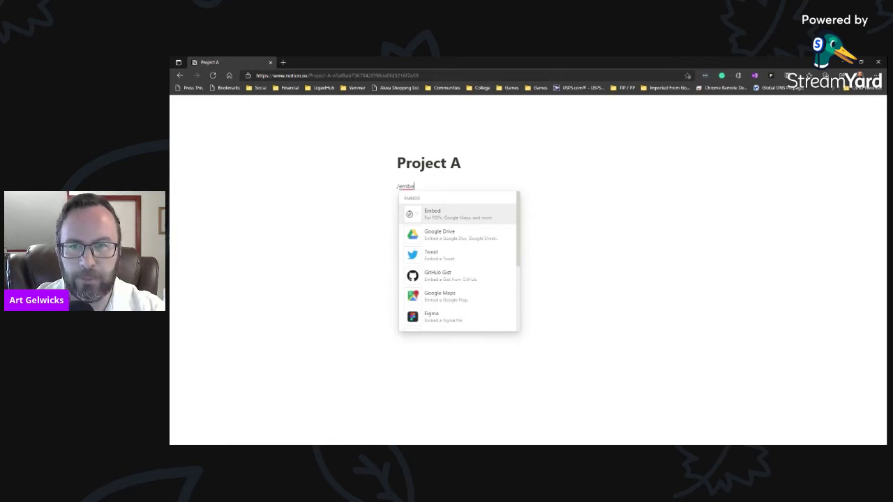
{"action": "key", "text": "BackSpace"}
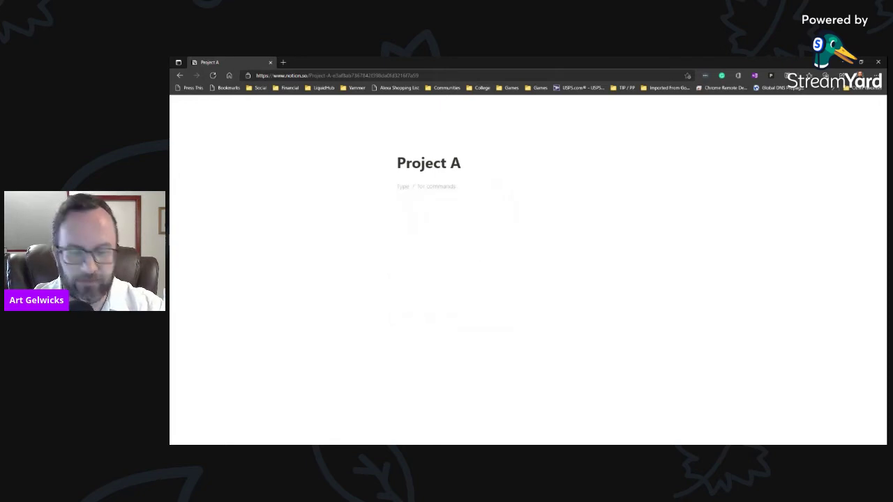
{"action": "type", "text": "/"}
{"action": "key", "text": "Down"}
{"action": "key", "text": "Down"}
{"action": "key", "text": "Down"}
{"action": "key", "text": "Down"}
{"action": "key", "text": "Down"}
{"action": "key", "text": "Down"}
{"action": "key", "text": "Down"}
{"action": "key", "text": "Down"}
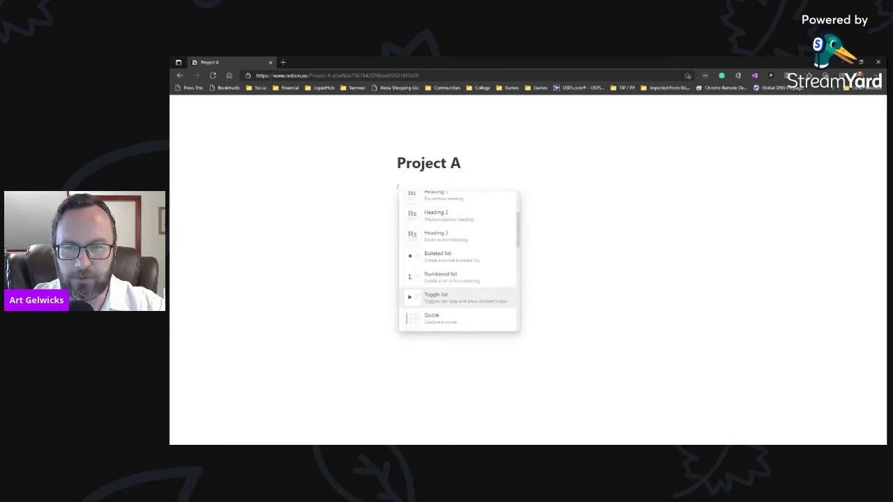
{"action": "key", "text": "Down"}
{"action": "key", "text": "Down"}
{"action": "key", "text": "Down"}
{"action": "key", "text": "Down"}
{"action": "key", "text": "Down"}
{"action": "key", "text": "Down"}
{"action": "key", "text": "Down"}
{"action": "key", "text": "Down"}
{"action": "key", "text": "Down"}
{"action": "key", "text": "Down"}
{"action": "key", "text": "Down"}
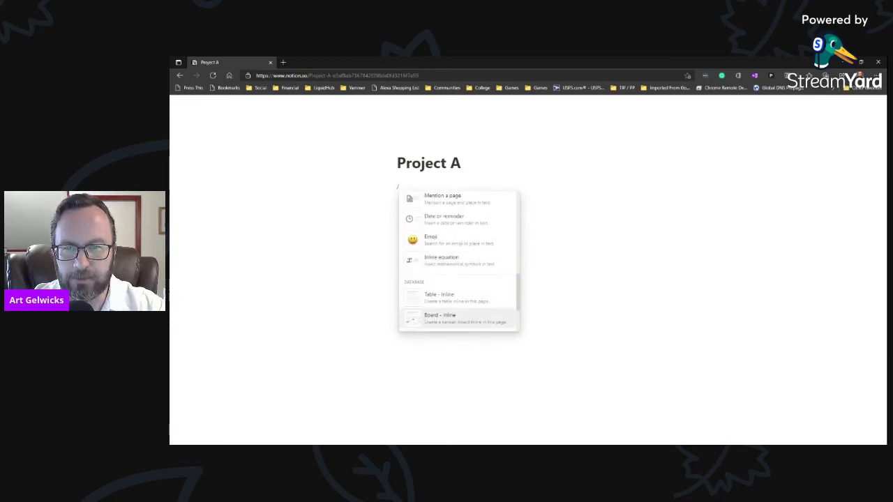
{"action": "key", "text": "Down"}
{"action": "key", "text": "Down"}
{"action": "key", "text": "Down"}
{"action": "key", "text": "Down"}
{"action": "key", "text": "Down"}
{"action": "key", "text": "Down"}
{"action": "key", "text": "Down"}
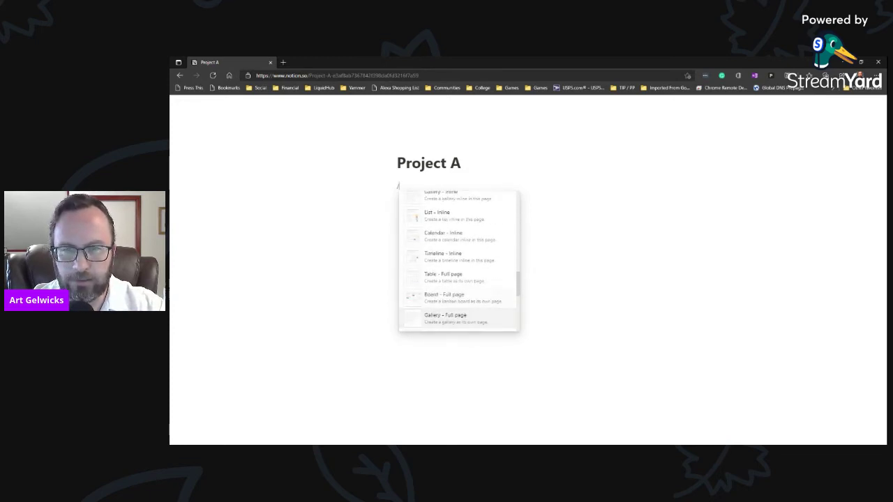
{"action": "key", "text": "Down"}
{"action": "key", "text": "Down"}
{"action": "key", "text": "Down"}
{"action": "key", "text": "Down"}
{"action": "key", "text": "Down"}
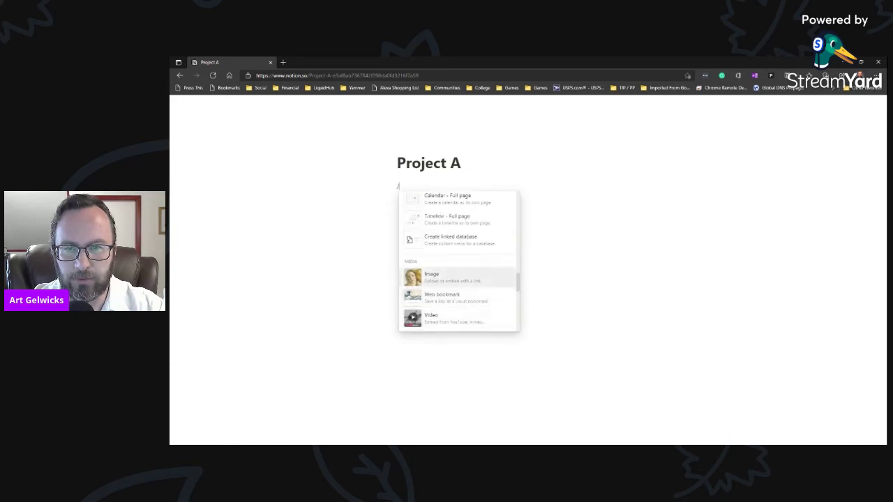
{"action": "key", "text": "Up"}
{"action": "key", "text": "Up"}
{"action": "key", "text": "Down"}
{"action": "key", "text": "Return"}
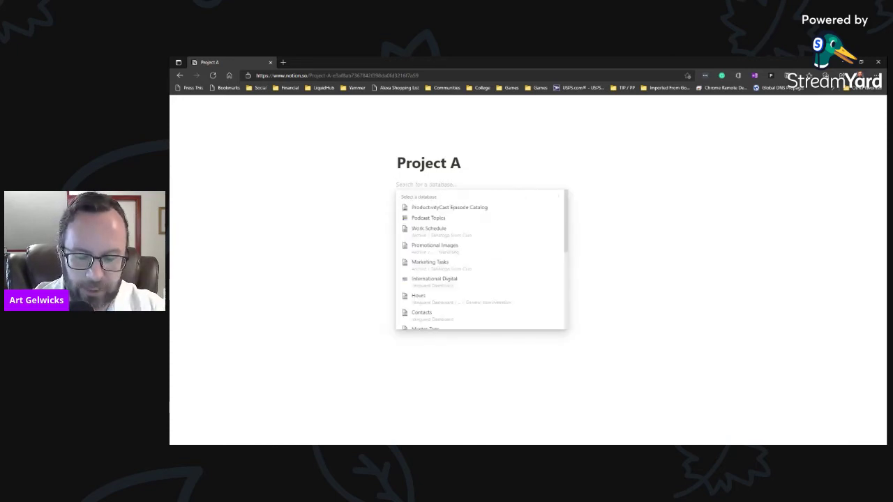
Link the block to the Project Meeting Minutes database.
{"action": "type", "text": "projec"}
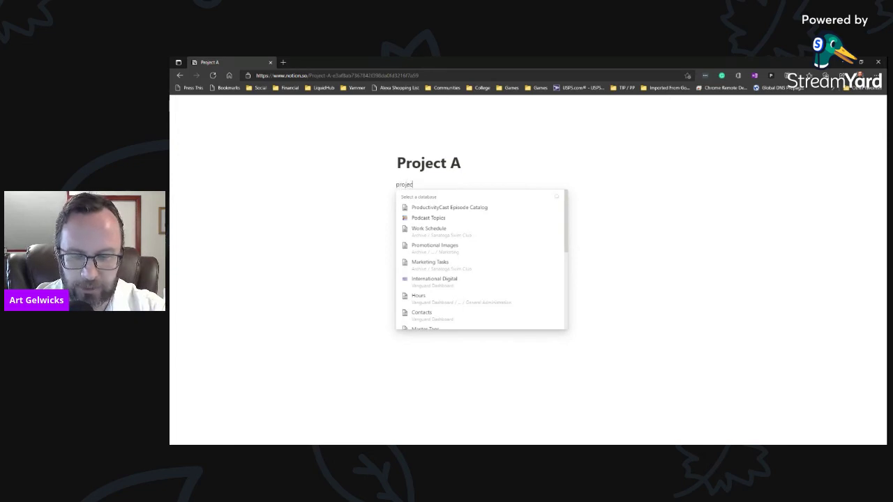
{"action": "type", "text": "t meeting minit"}
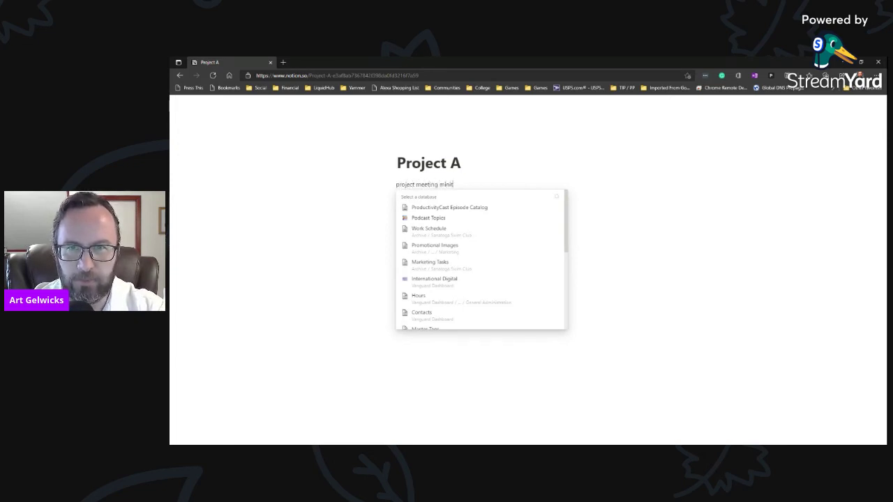
{"action": "key", "text": "BackSpace"}
{"action": "key", "text": "BackSpace"}
{"action": "key", "text": "BackSpace"}
{"action": "type", "text": "inutes"}
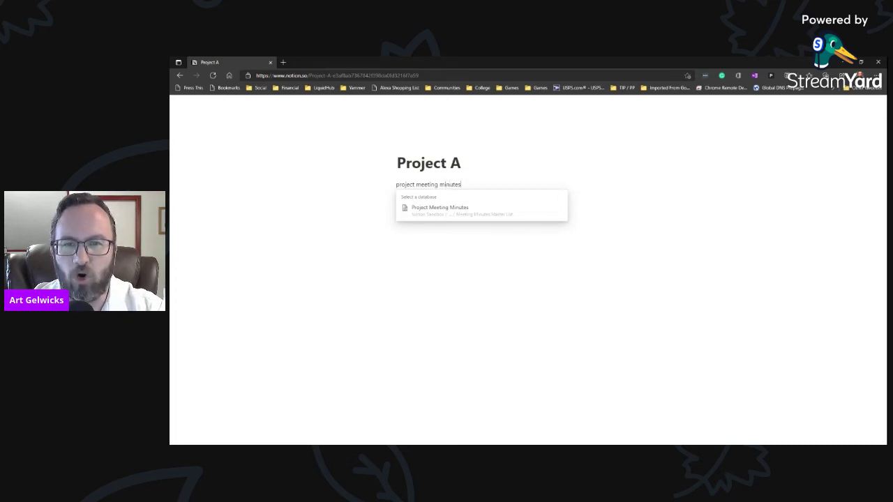
{"action": "left_click", "coordinate": [448, 217]}
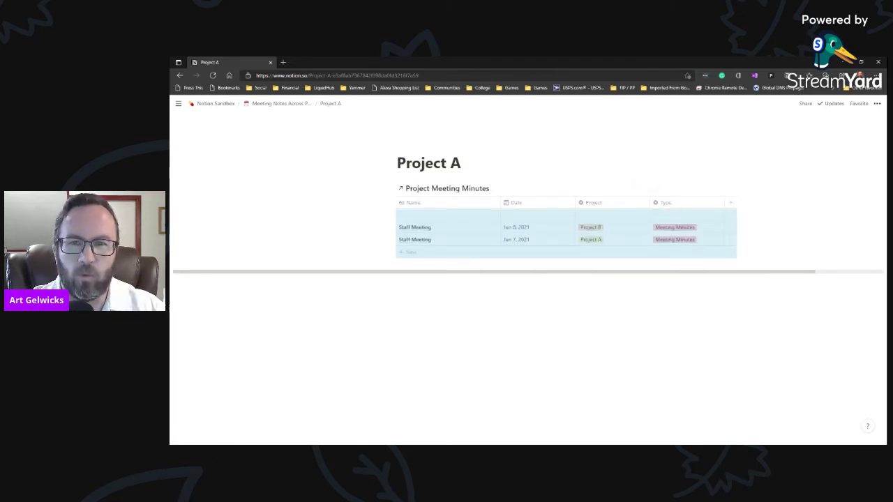
Filter the linked table to Project is Project A.
{"action": "mouse_move", "coordinate": [652, 190]}
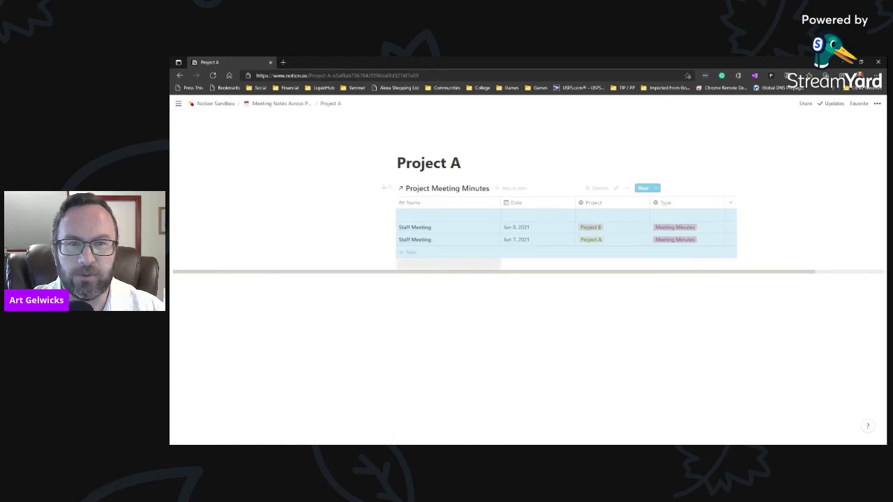
{"action": "left_click", "coordinate": [626, 189]}
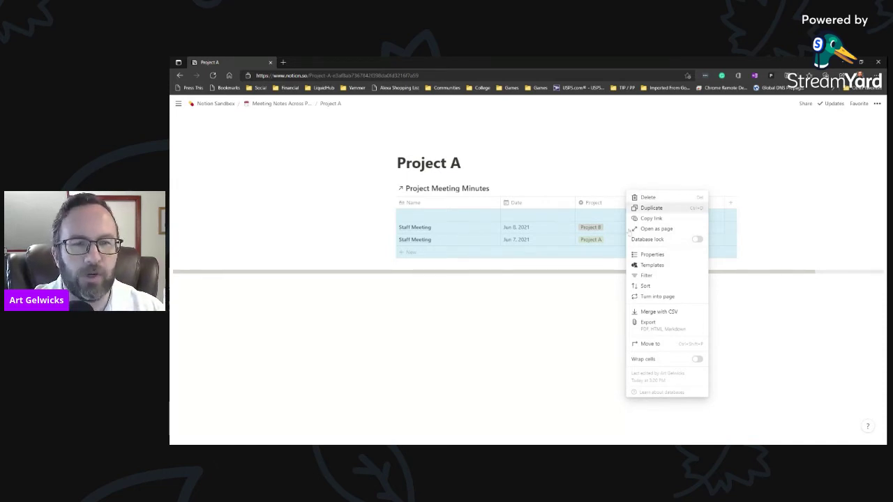
{"action": "left_click", "coordinate": [649, 276]}
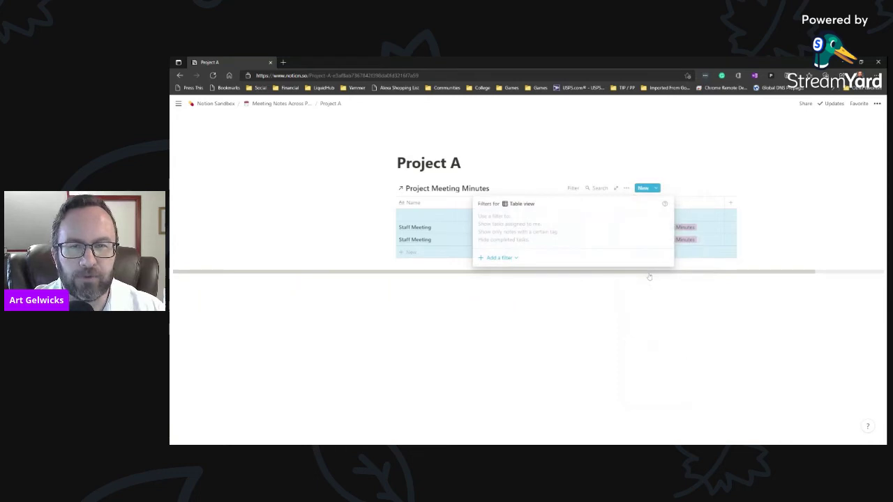
{"action": "left_click", "coordinate": [500, 257]}
{"action": "left_click", "coordinate": [500, 272]}
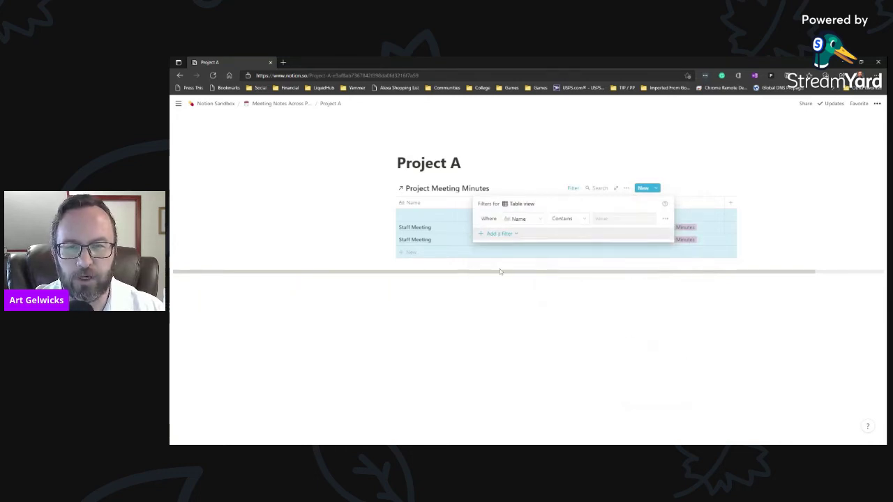
{"action": "left_click", "coordinate": [531, 222]}
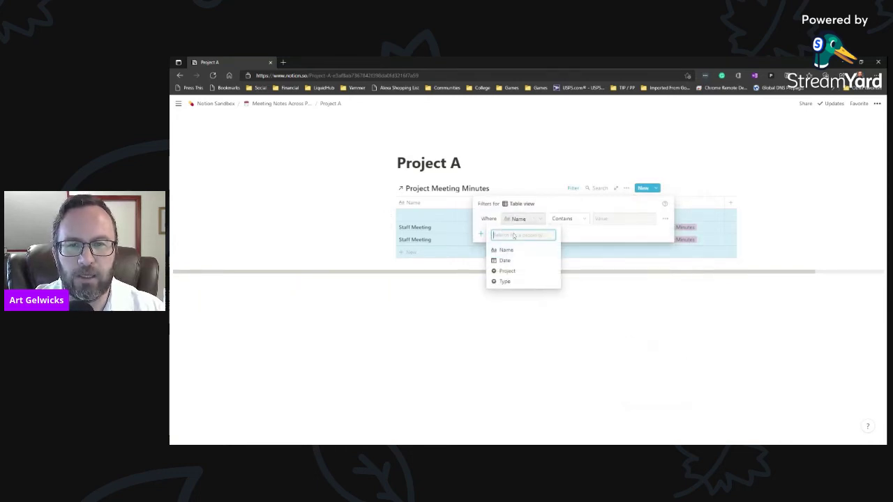
{"action": "left_click", "coordinate": [506, 270]}
{"action": "left_click", "coordinate": [617, 221]}
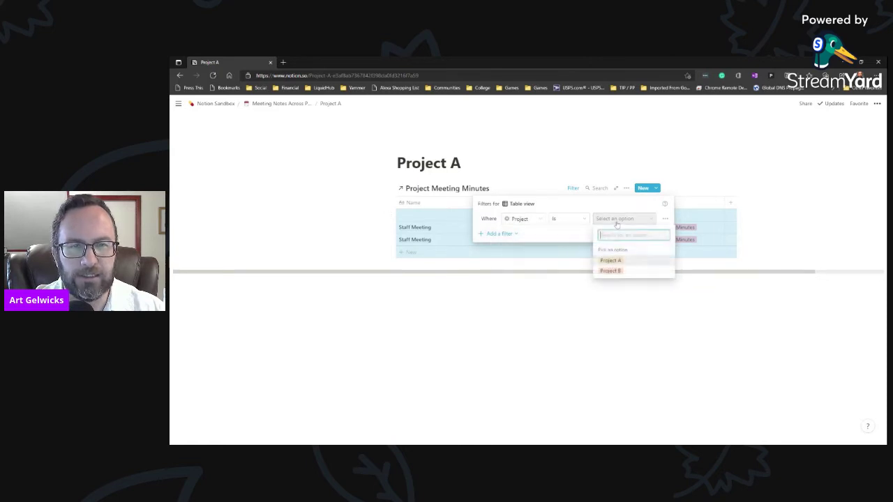
{"action": "left_click", "coordinate": [612, 261]}
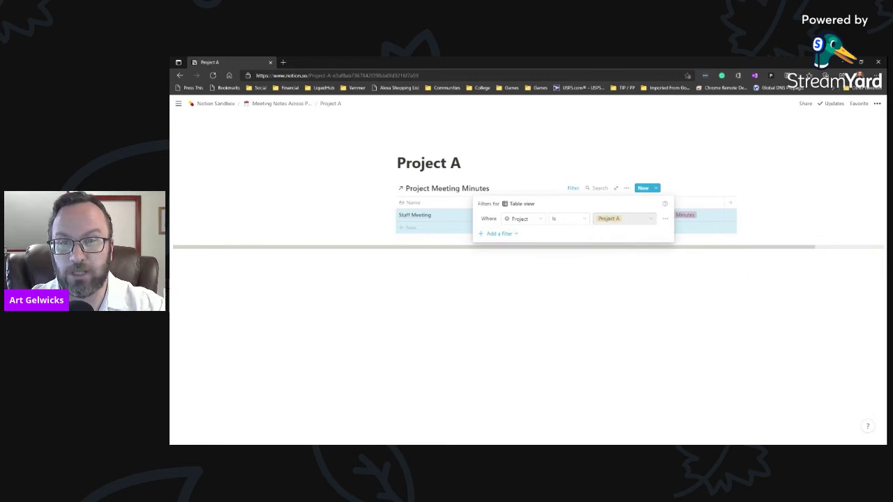
Add a second filter, Type is Meeting Minutes, and close the filter settings.
{"action": "left_click", "coordinate": [497, 233]}
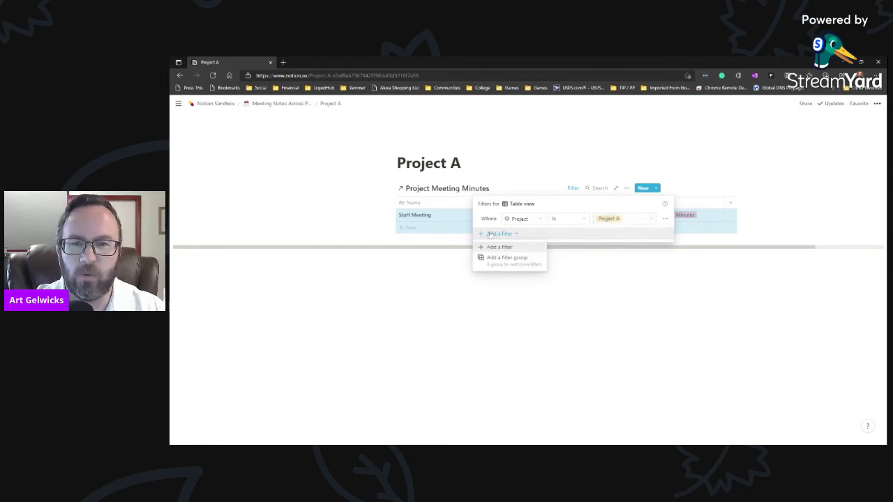
{"action": "left_click", "coordinate": [492, 247]}
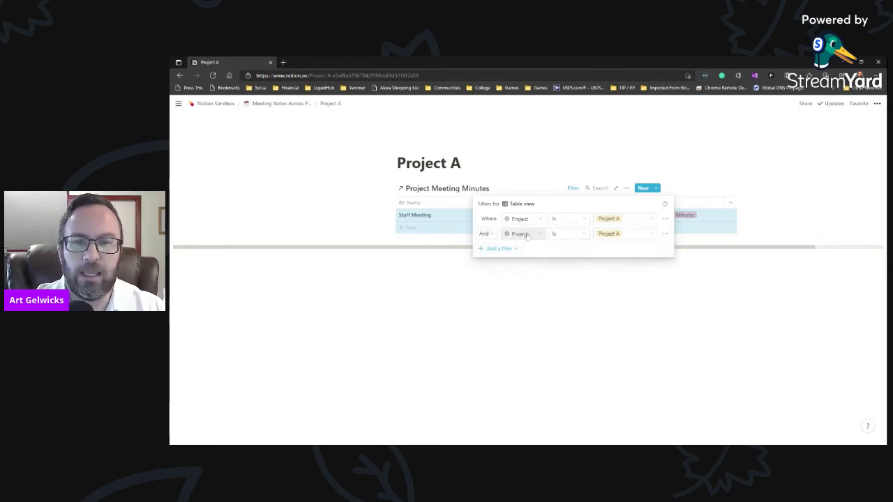
{"action": "left_click", "coordinate": [523, 234]}
{"action": "left_click", "coordinate": [505, 297]}
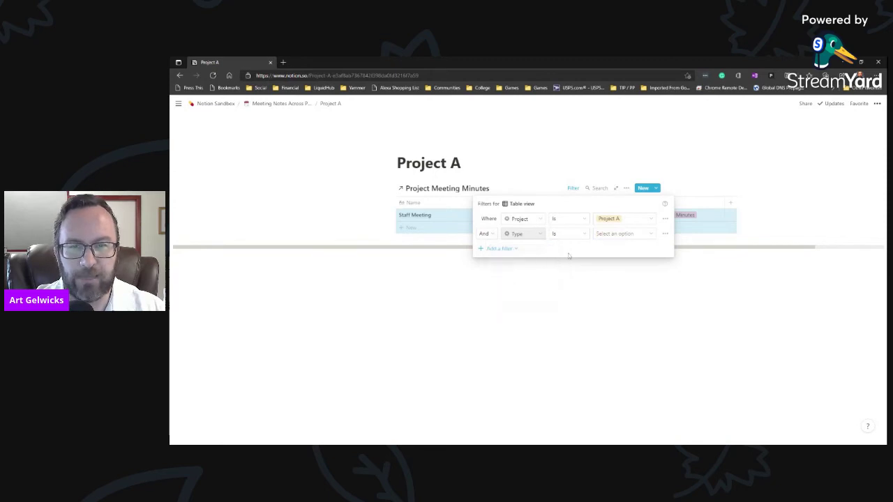
{"action": "left_click", "coordinate": [625, 234]}
{"action": "left_click", "coordinate": [624, 278]}
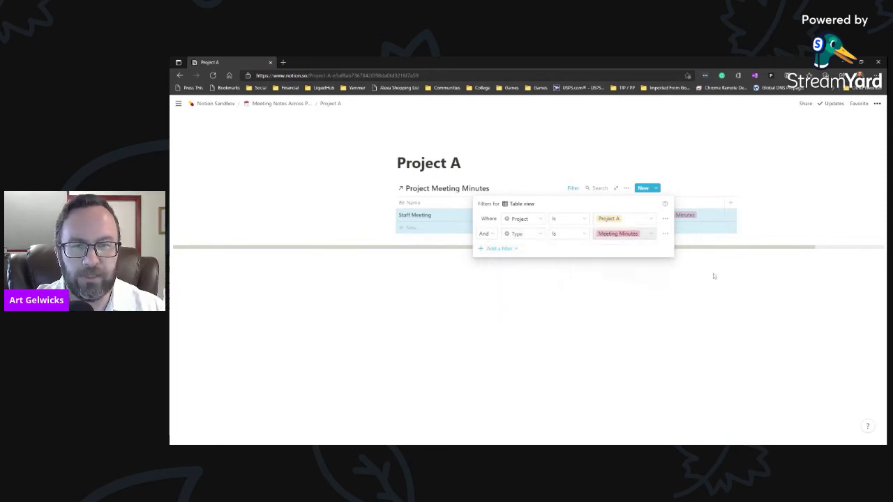
{"action": "left_click", "coordinate": [792, 219]}
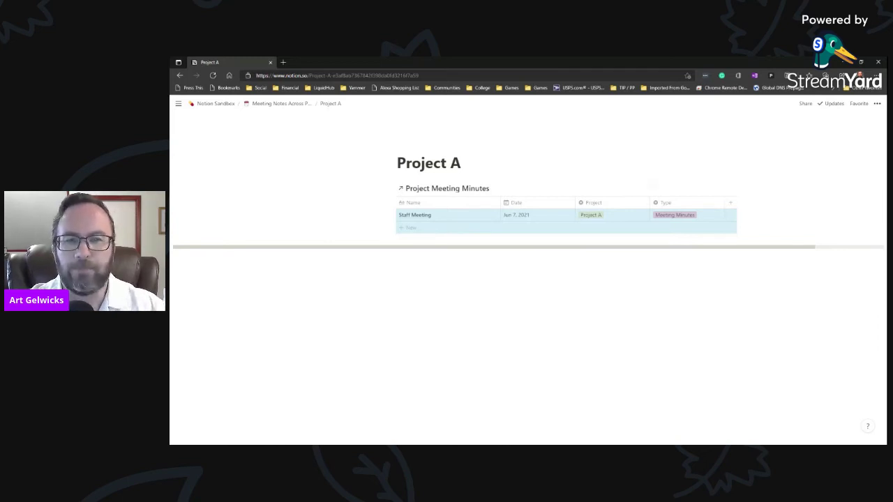
{"action": "left_click", "coordinate": [654, 164]}
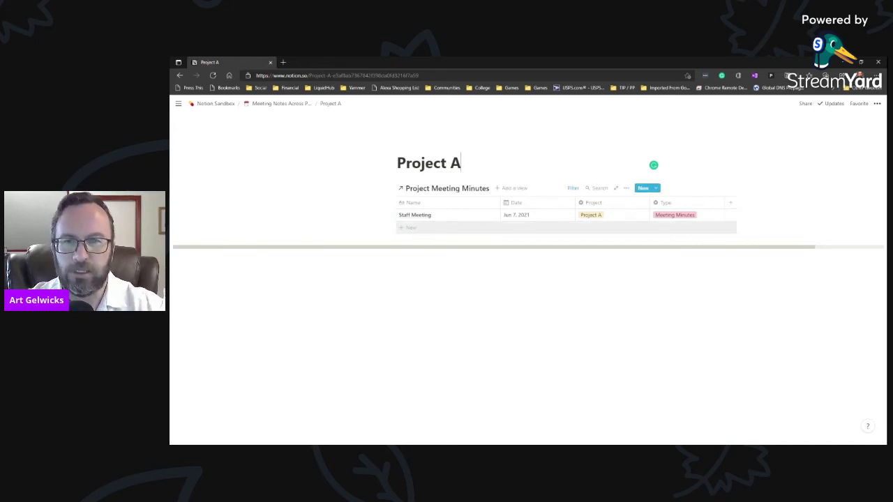
{"action": "left_click", "coordinate": [411, 228]}
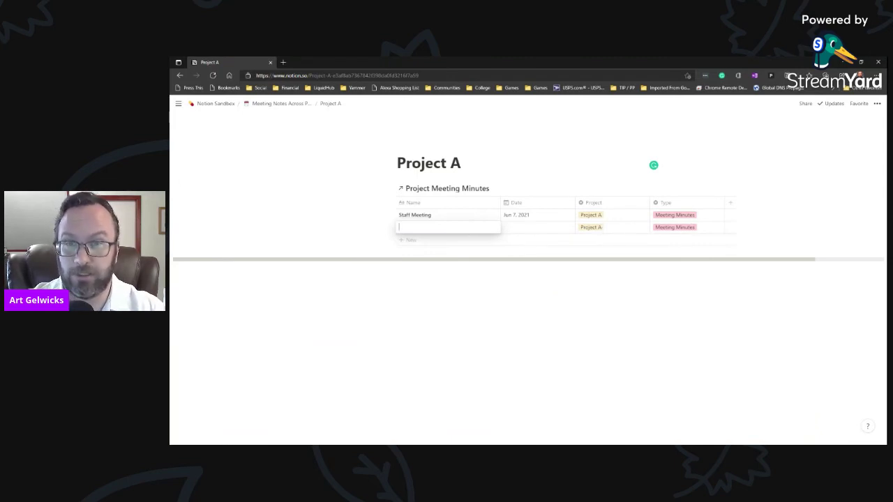
Name the new row 'Staff Notes', date it Jun 2, 2021, and preview its page.
{"action": "type", "text": "Staff"}
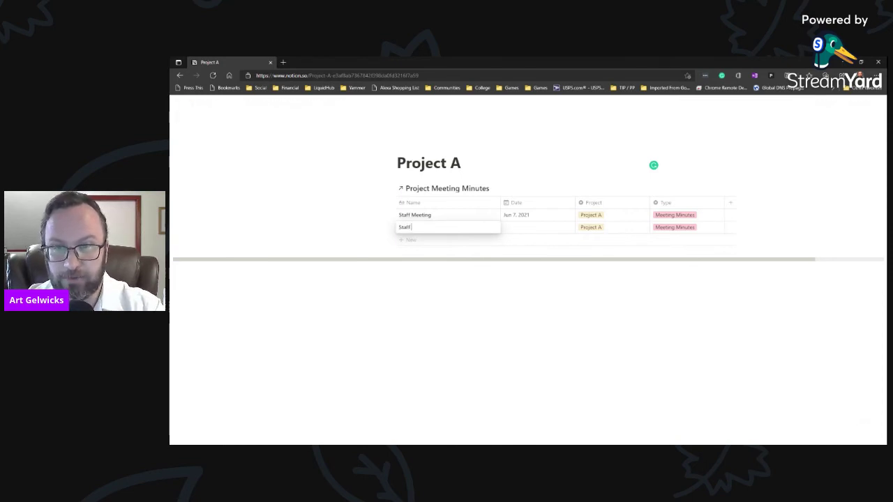
{"action": "type", "text": " Notes"}
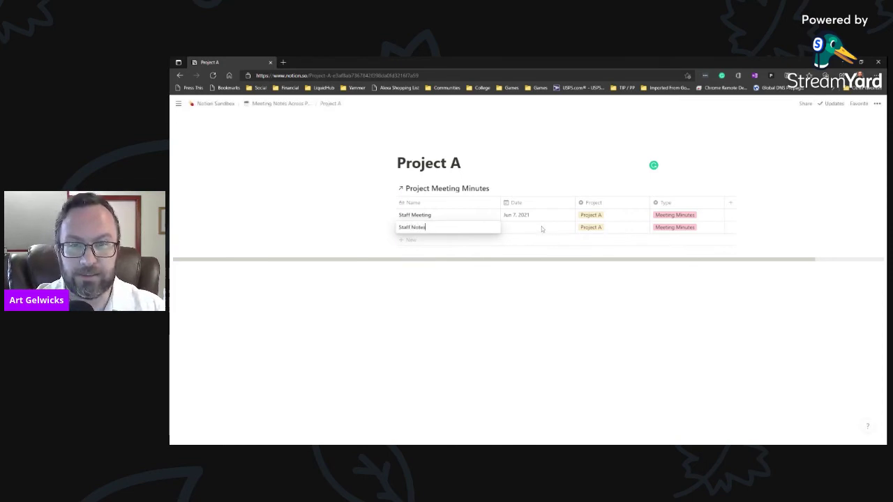
{"action": "left_click", "coordinate": [542, 226]}
{"action": "left_click", "coordinate": [542, 227]}
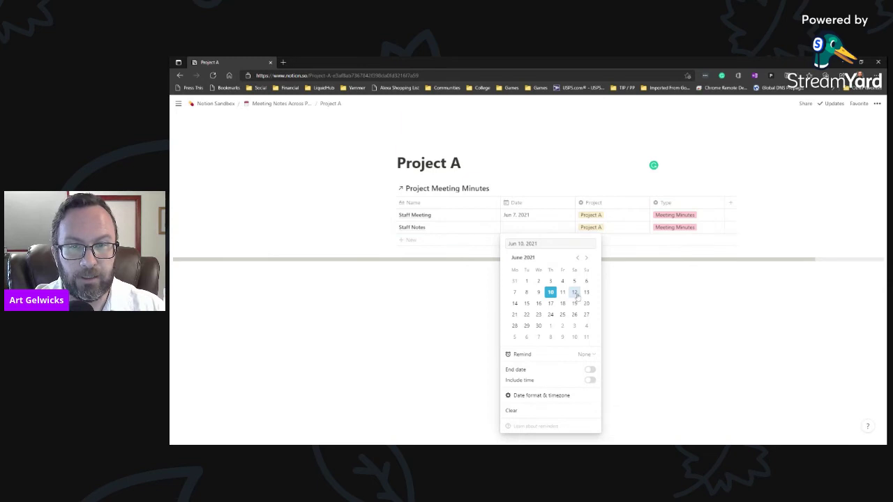
{"action": "left_click", "coordinate": [538, 280]}
{"action": "left_click", "coordinate": [804, 194]}
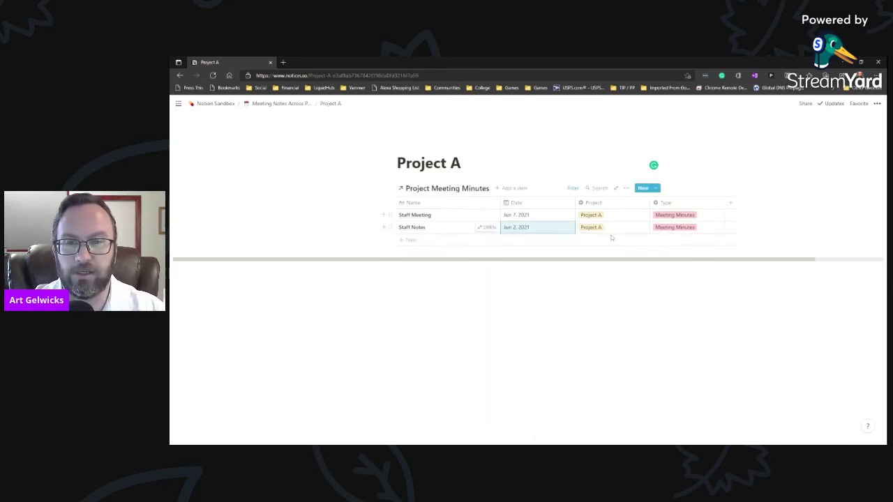
{"action": "left_click", "coordinate": [485, 229]}
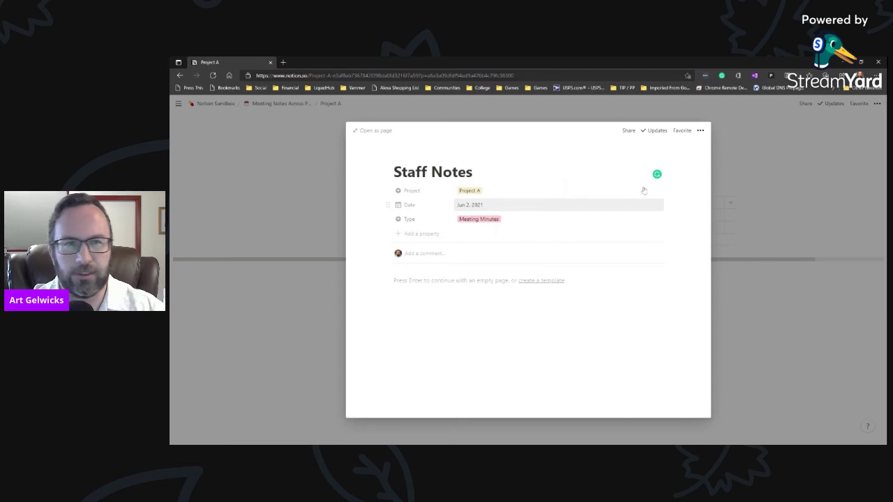
{"action": "left_click", "coordinate": [788, 163]}
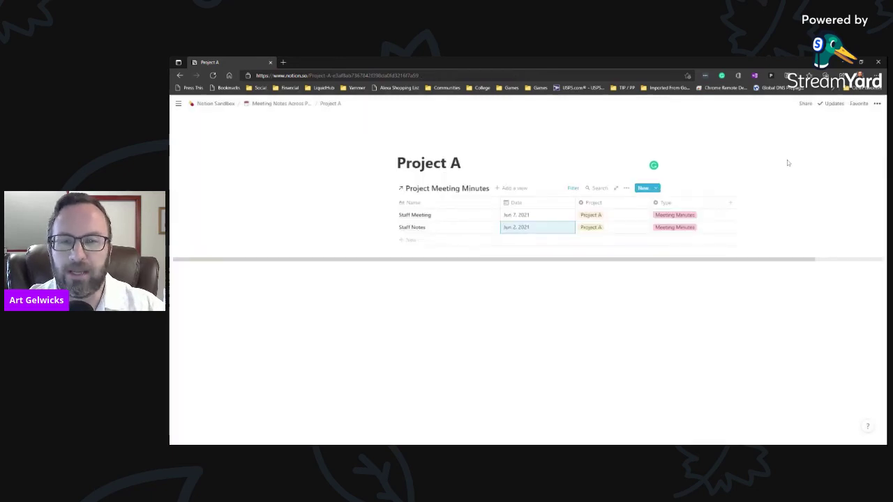
Delete the blank row from Meeting Minutes Master List, leaving three entries, then open Project B.
{"action": "left_click", "coordinate": [278, 104]}
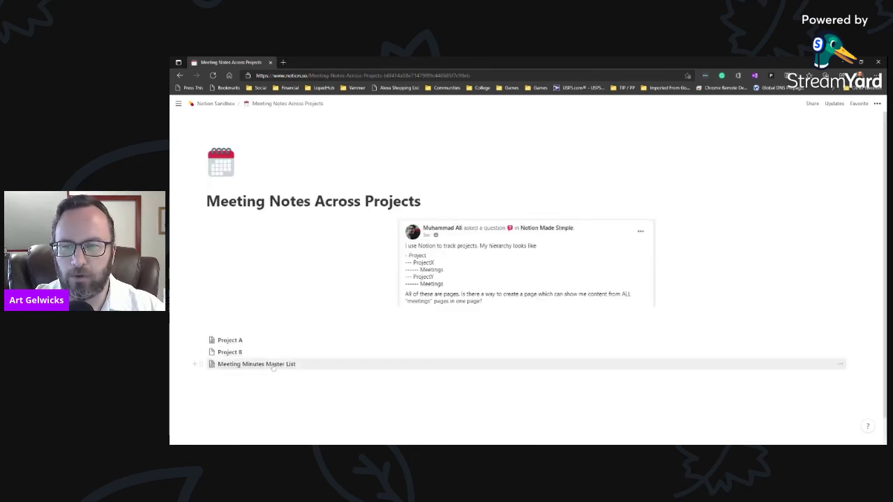
{"action": "left_click", "coordinate": [313, 367]}
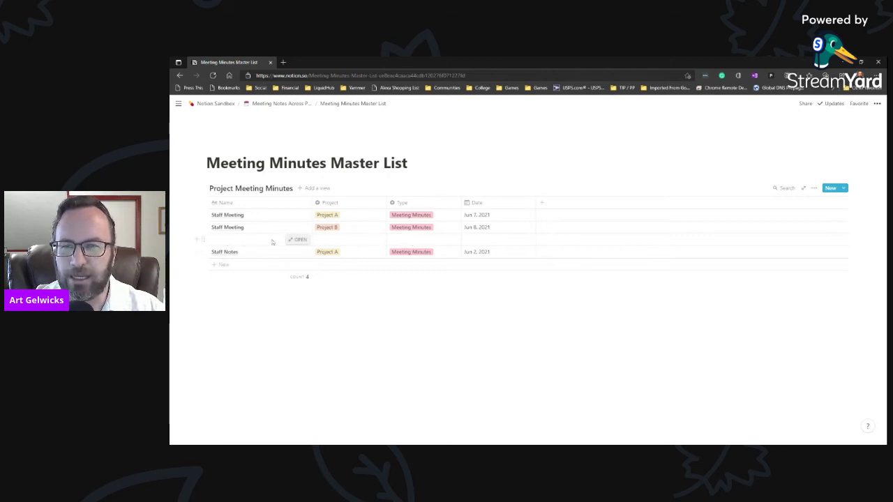
{"action": "left_click", "coordinate": [203, 239]}
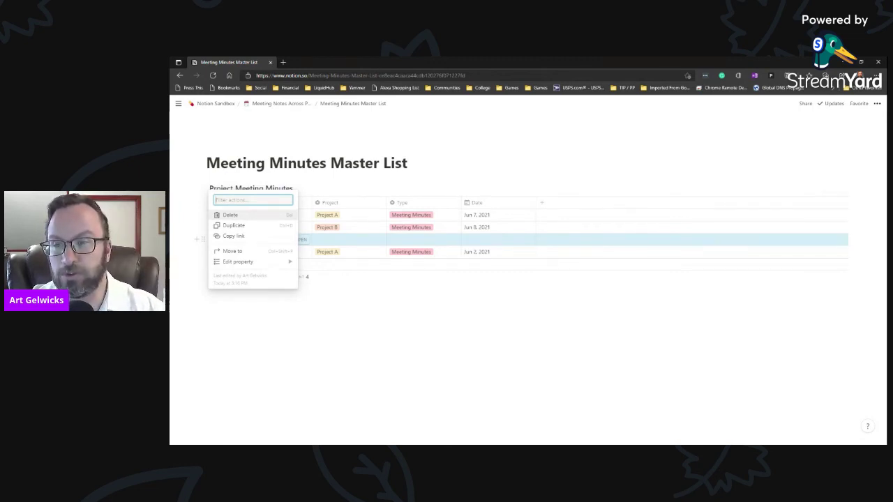
{"action": "key", "text": "Return"}
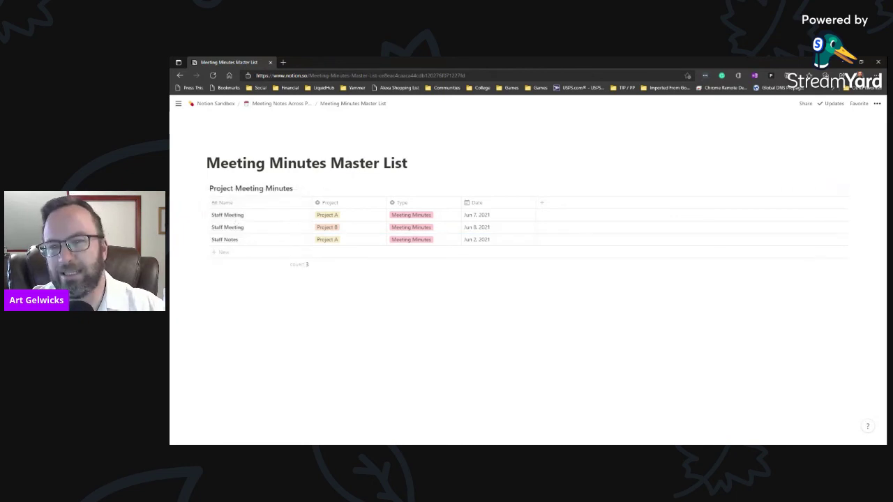
{"action": "left_click", "coordinate": [289, 104]}
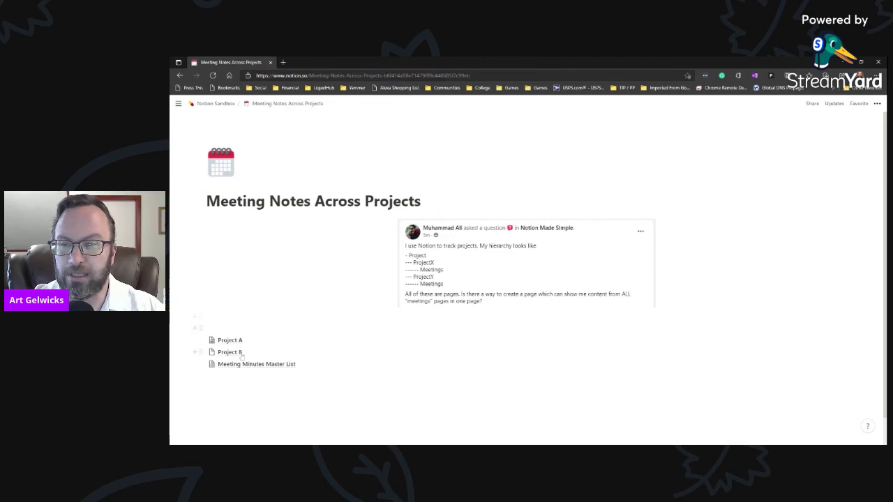
{"action": "left_click", "coordinate": [334, 352]}
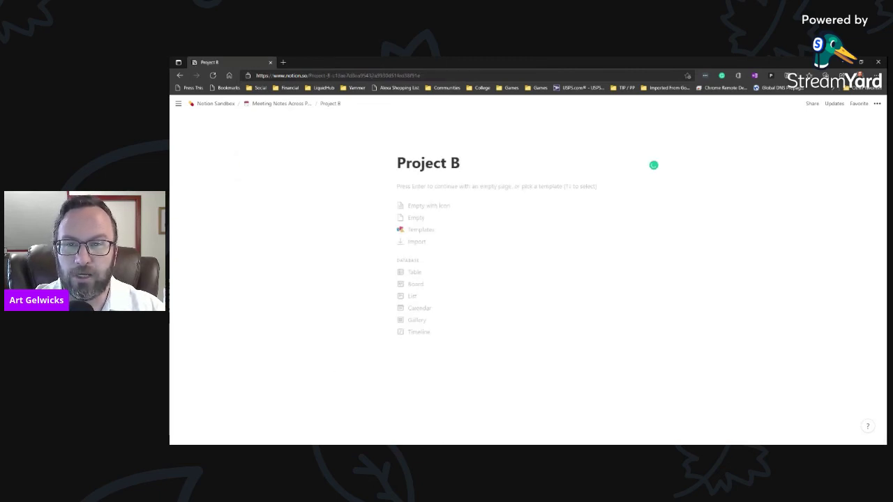
Insert a linked database block on Project B pointing to Project Meeting Minutes, showing all three entries.
{"action": "left_click", "coordinate": [425, 206]}
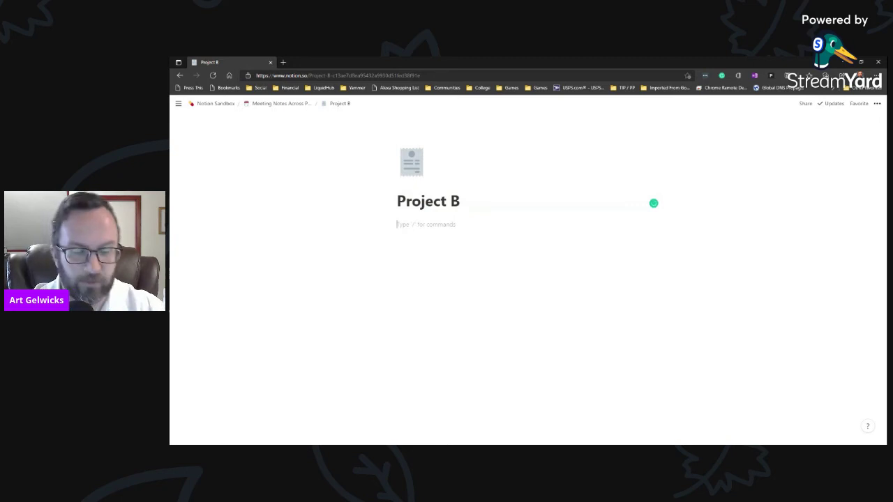
{"action": "type", "text": "/"}
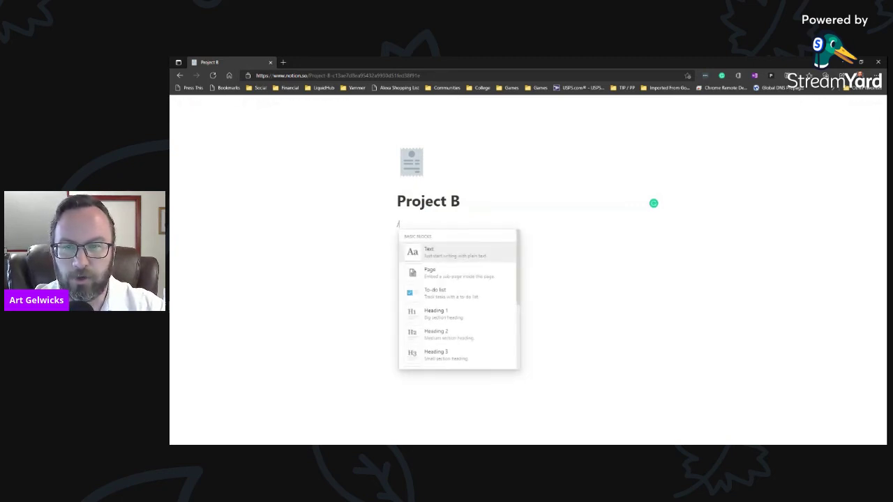
{"action": "key", "text": "Down"}
{"action": "key", "text": "Down"}
{"action": "key", "text": "Down"}
{"action": "key", "text": "Down"}
{"action": "key", "text": "Down"}
{"action": "key", "text": "Down"}
{"action": "key", "text": "Down"}
{"action": "key", "text": "Down"}
{"action": "key", "text": "Down"}
{"action": "key", "text": "Down"}
{"action": "key", "text": "Down"}
{"action": "key", "text": "Down"}
{"action": "key", "text": "Down"}
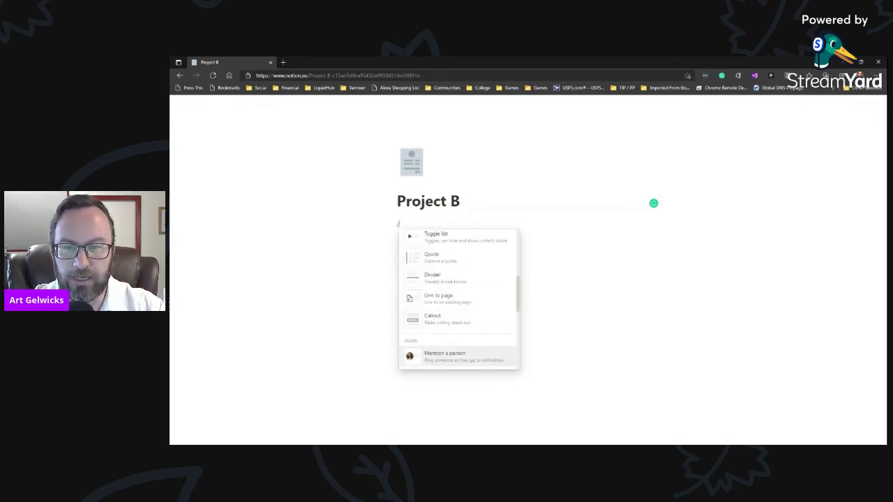
{"action": "key", "text": "Down"}
{"action": "key", "text": "Down"}
{"action": "key", "text": "Down"}
{"action": "key", "text": "Down"}
{"action": "key", "text": "Down"}
{"action": "key", "text": "Down"}
{"action": "key", "text": "Down"}
{"action": "key", "text": "Down"}
{"action": "key", "text": "Down"}
{"action": "key", "text": "Down"}
{"action": "key", "text": "Down"}
{"action": "key", "text": "Down"}
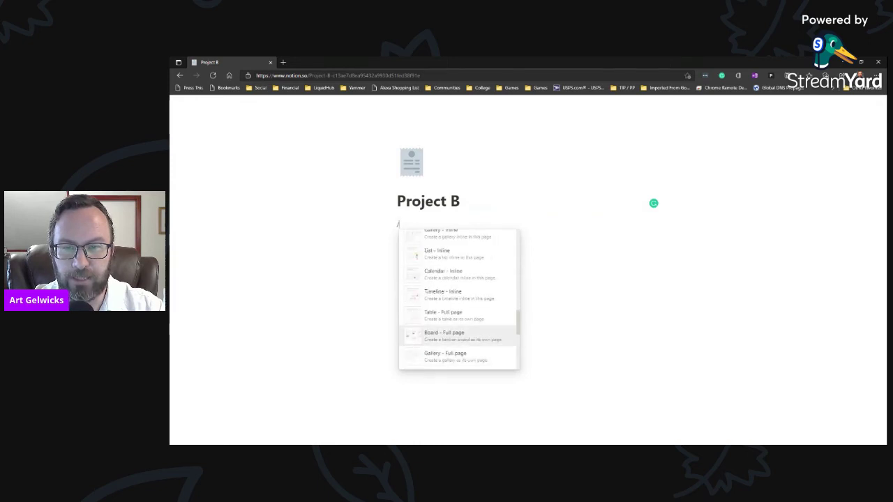
{"action": "key", "text": "Down"}
{"action": "key", "text": "Down"}
{"action": "key", "text": "Down"}
{"action": "key", "text": "Down"}
{"action": "key", "text": "Down"}
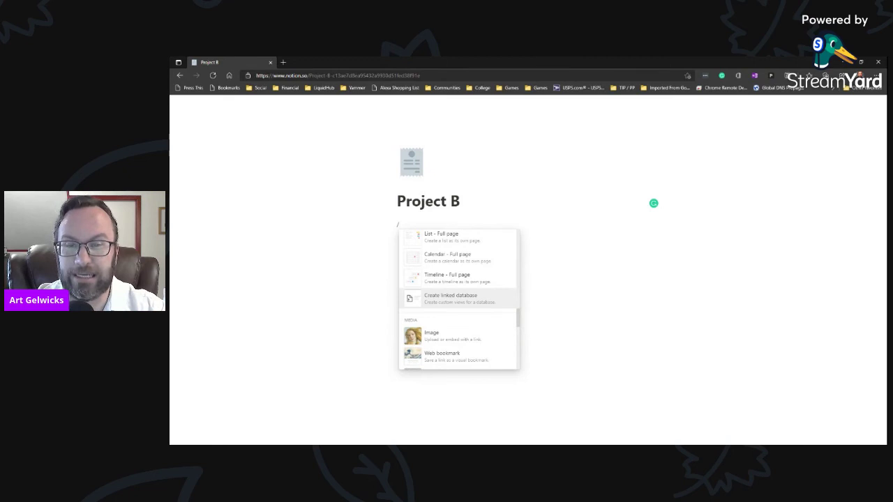
{"action": "key", "text": "Return"}
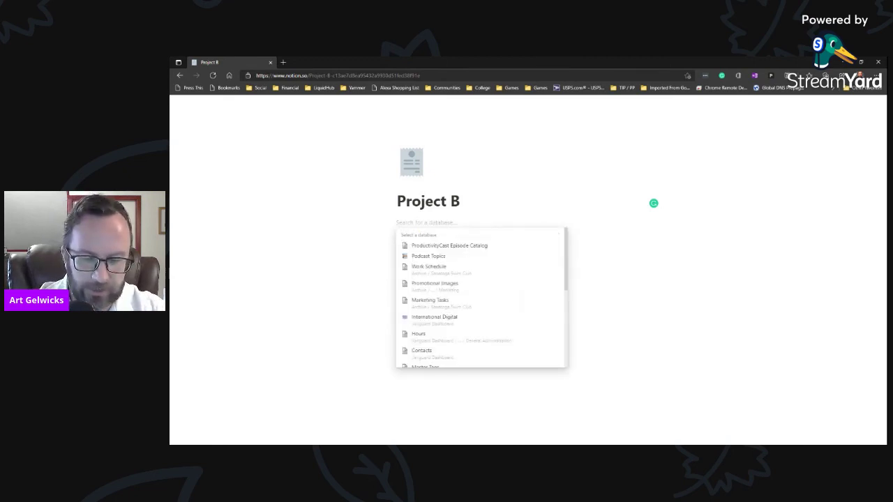
{"action": "type", "text": "Project M"}
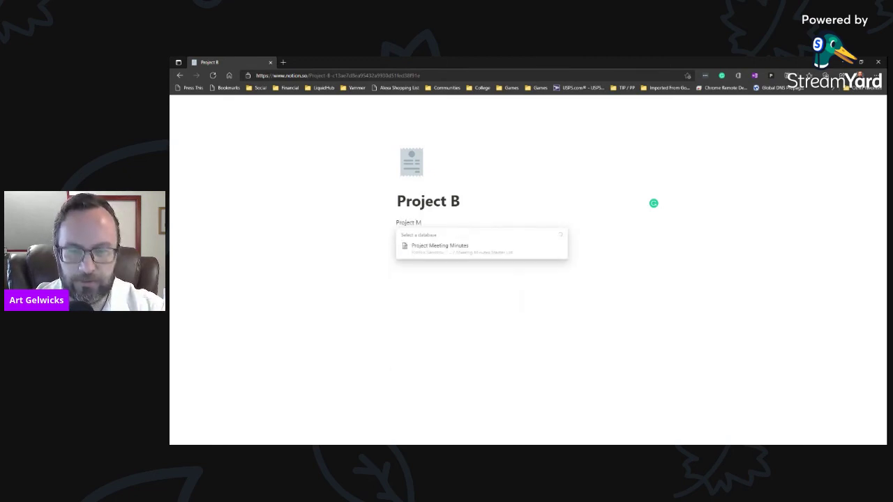
{"action": "type", "text": "eeting"}
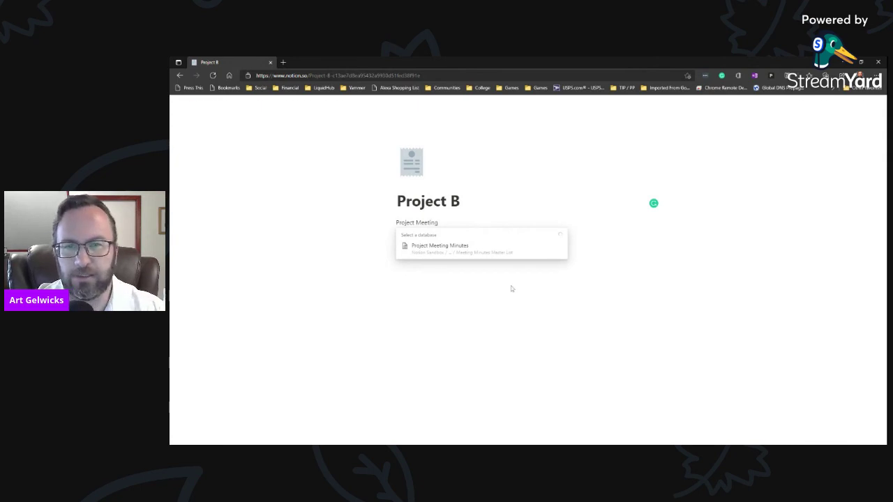
{"action": "left_click", "coordinate": [444, 251]}
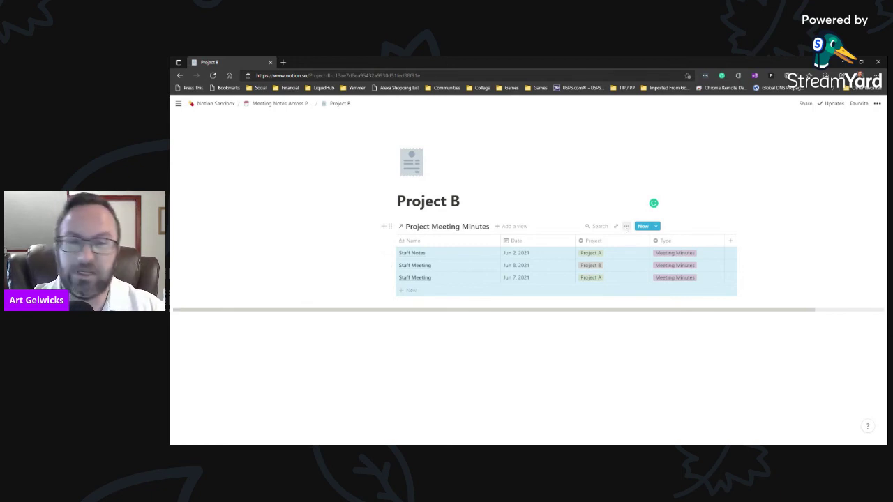
Filter the linked table on Project B to rows where Project is Project B.
{"action": "left_click", "coordinate": [626, 227]}
{"action": "left_click", "coordinate": [642, 314]}
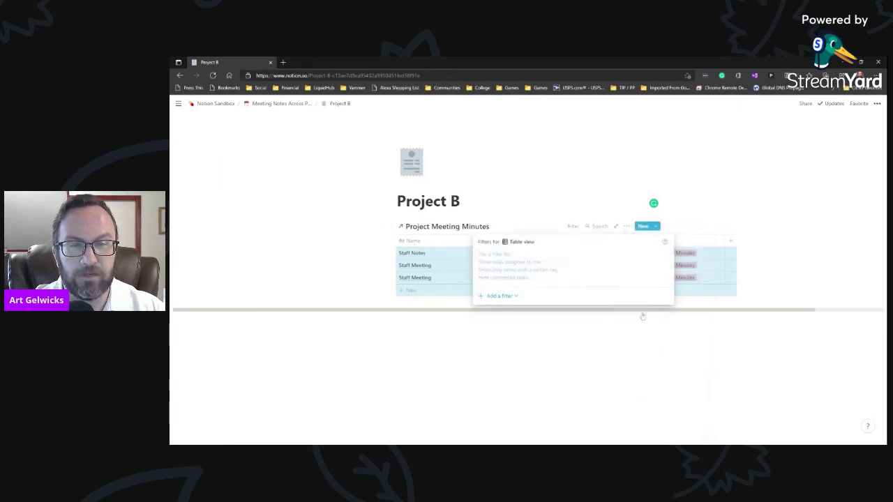
{"action": "left_click", "coordinate": [488, 297]}
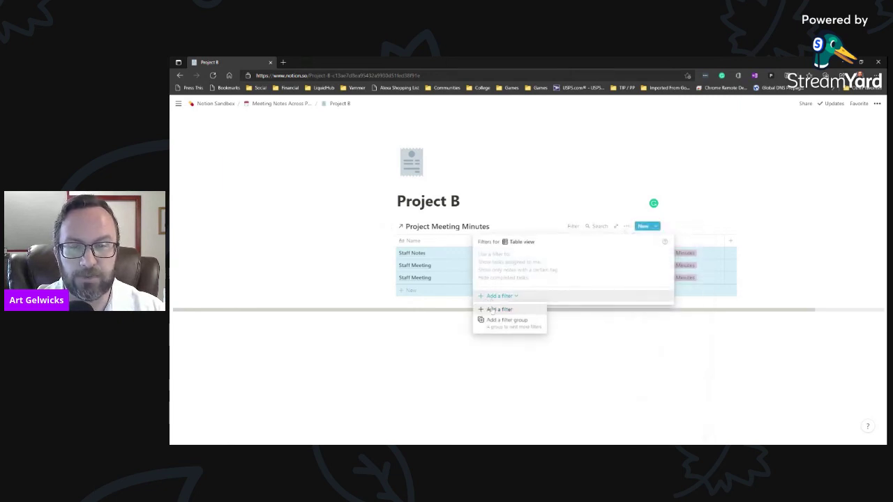
{"action": "left_click", "coordinate": [494, 309]}
{"action": "left_click", "coordinate": [536, 260]}
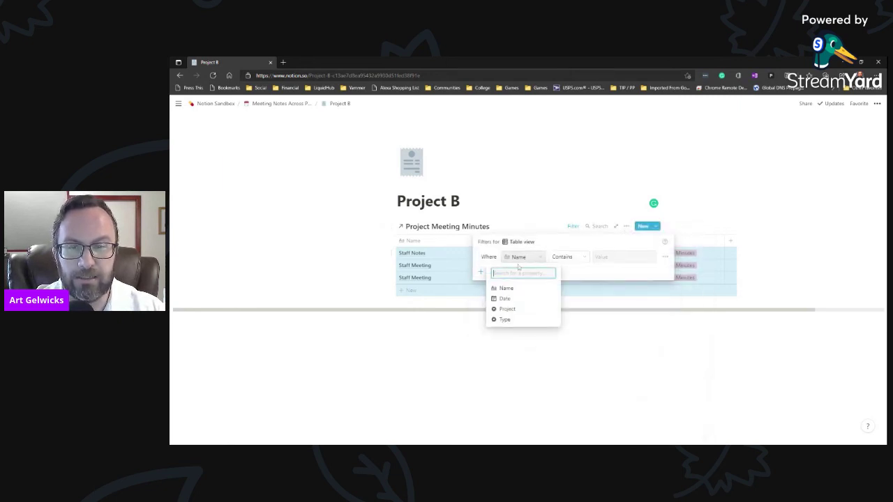
{"action": "left_click", "coordinate": [504, 309]}
{"action": "left_click", "coordinate": [626, 258]}
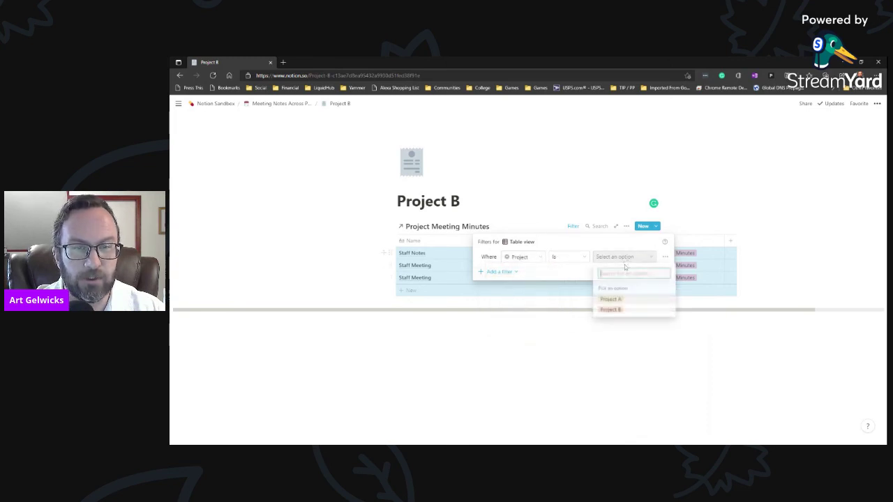
{"action": "left_click", "coordinate": [613, 310]}
Add a second filter, Type is Meeting Minutes, leaving only the Project B Staff Meeting row.
{"action": "left_click", "coordinate": [510, 273]}
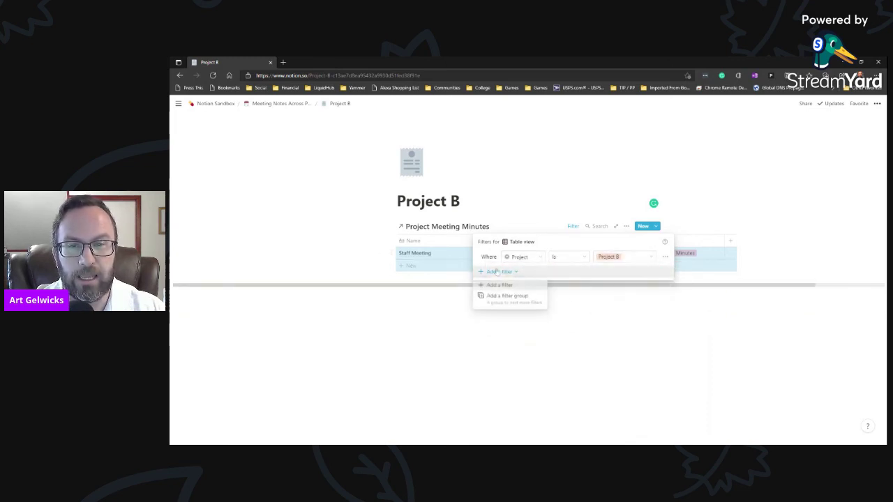
{"action": "left_click", "coordinate": [498, 286]}
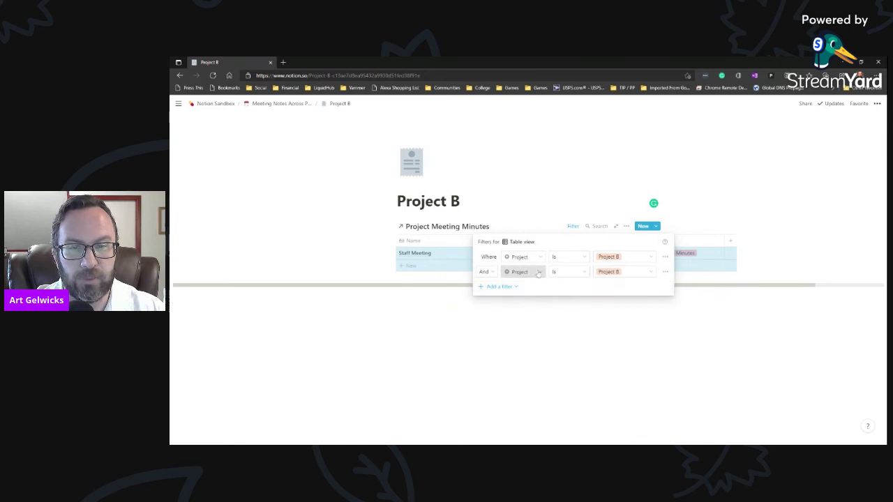
{"action": "left_click", "coordinate": [519, 271]}
{"action": "left_click", "coordinate": [506, 335]}
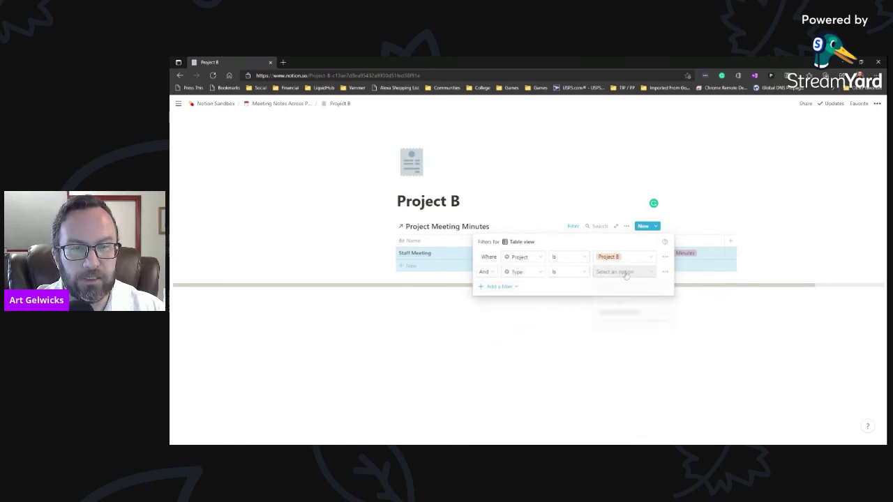
{"action": "left_click", "coordinate": [622, 272]}
{"action": "left_click", "coordinate": [618, 314]}
{"action": "left_click", "coordinate": [820, 204]}
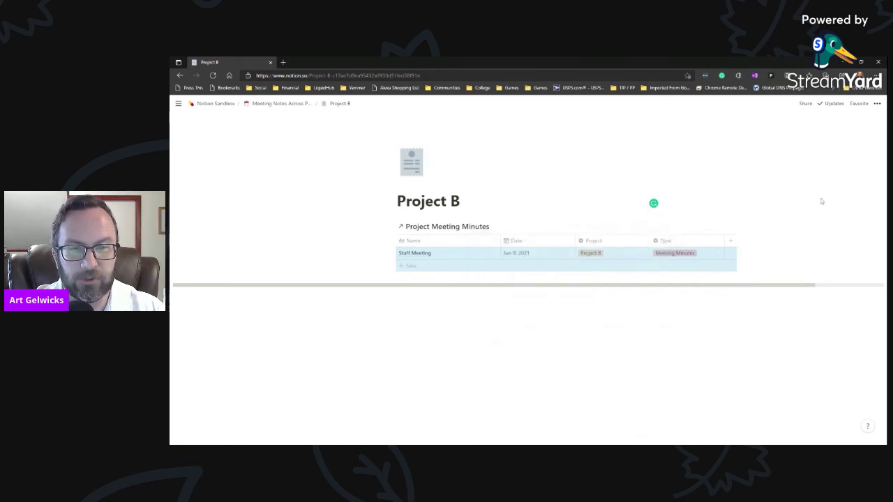
{"action": "left_click", "coordinate": [290, 109]}
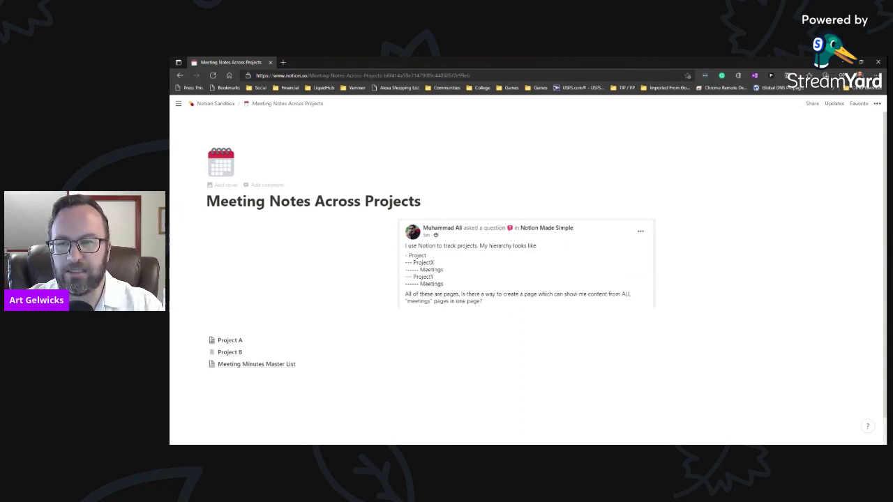
Below the project page links, insert an unfiltered linked Project Meeting Minutes table listing all three meetings.
{"action": "scroll", "coordinate": [528, 279], "scroll_direction": "down", "scroll_amount": 1}
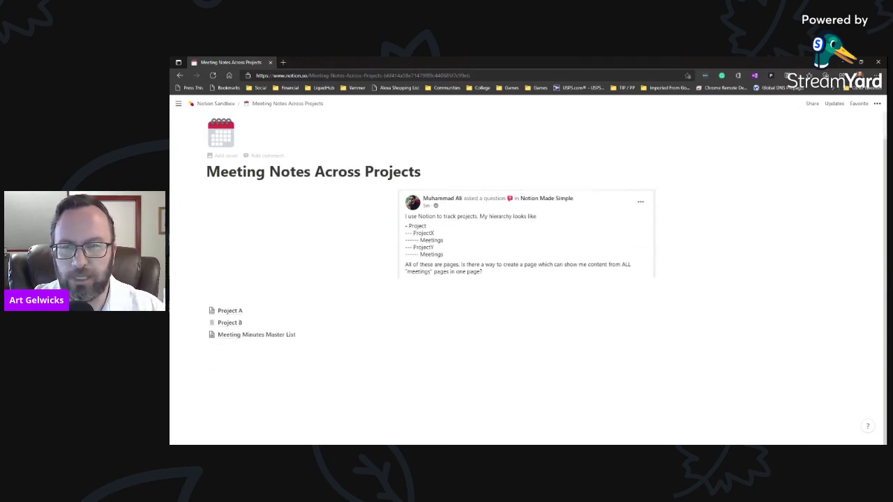
{"action": "left_click", "coordinate": [238, 347]}
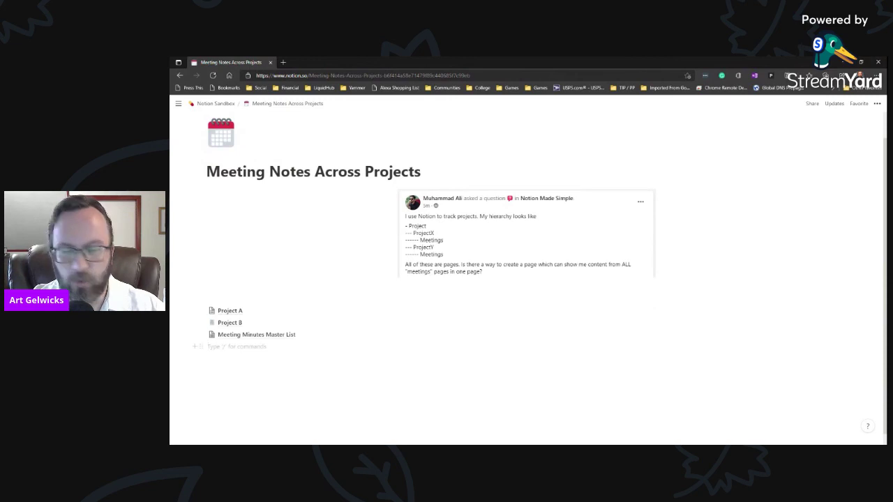
{"action": "key", "text": "Return"}
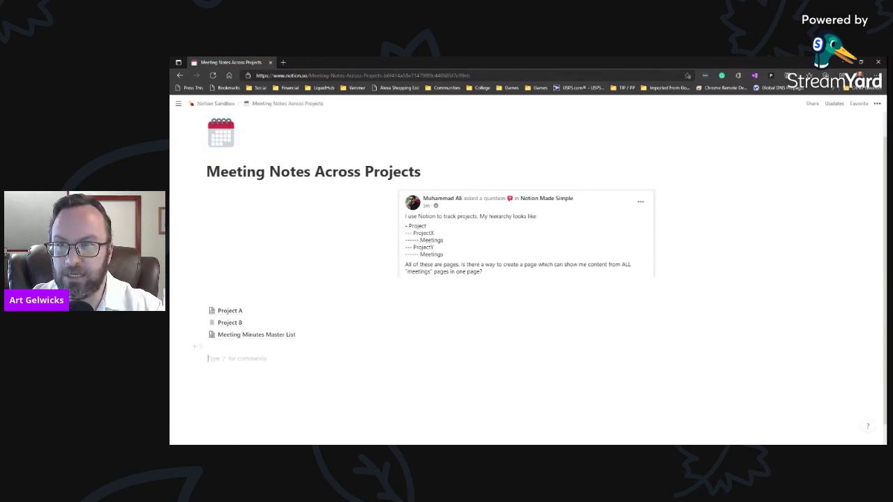
{"action": "type", "text": "/"}
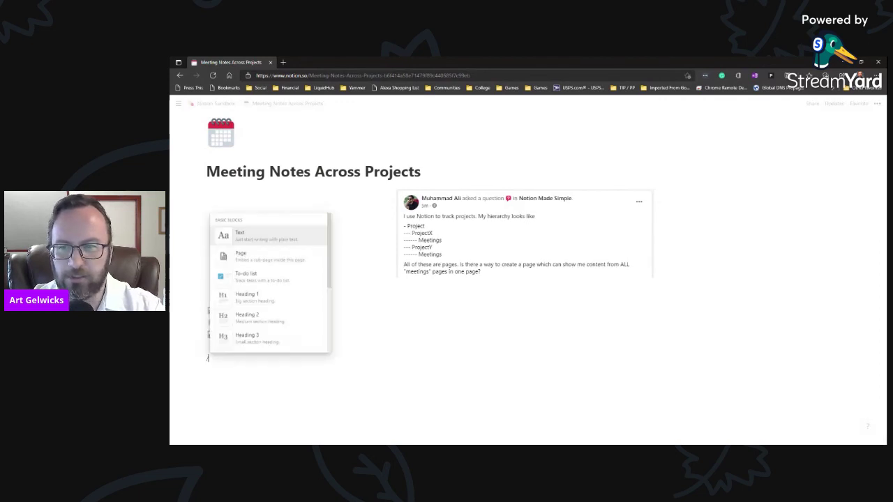
{"action": "type", "text": "cre"}
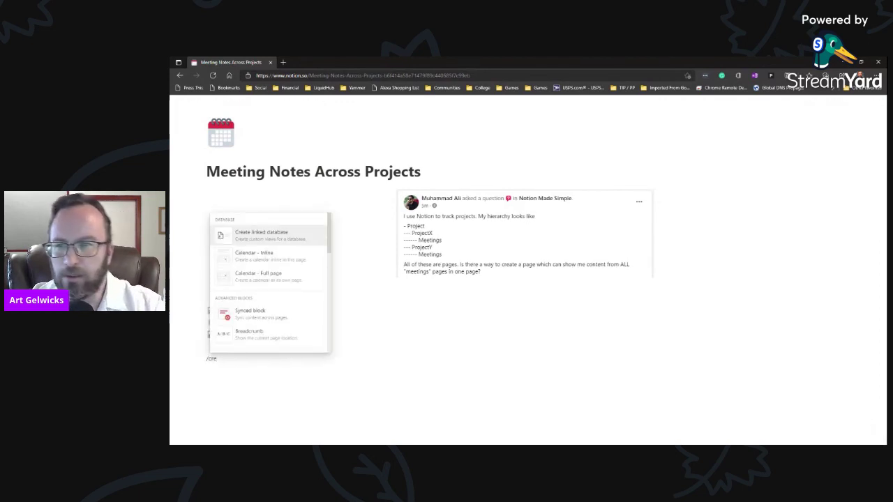
{"action": "key", "text": "Return"}
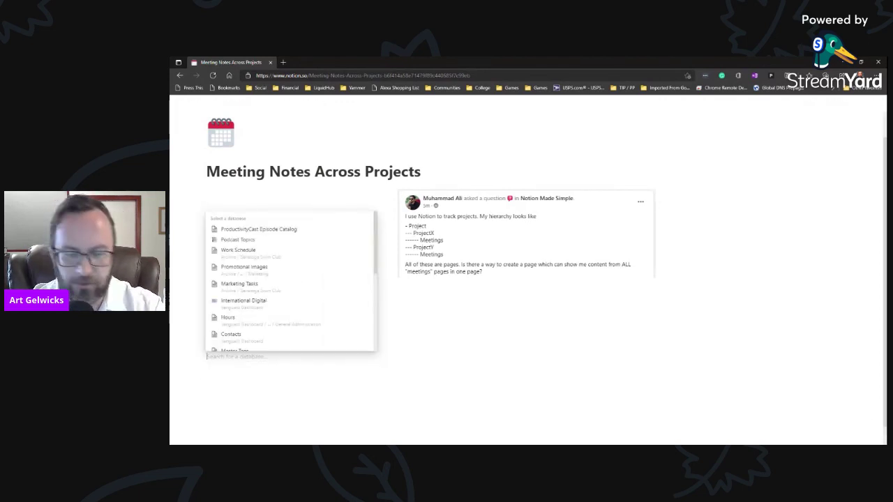
{"action": "type", "text": "Project"}
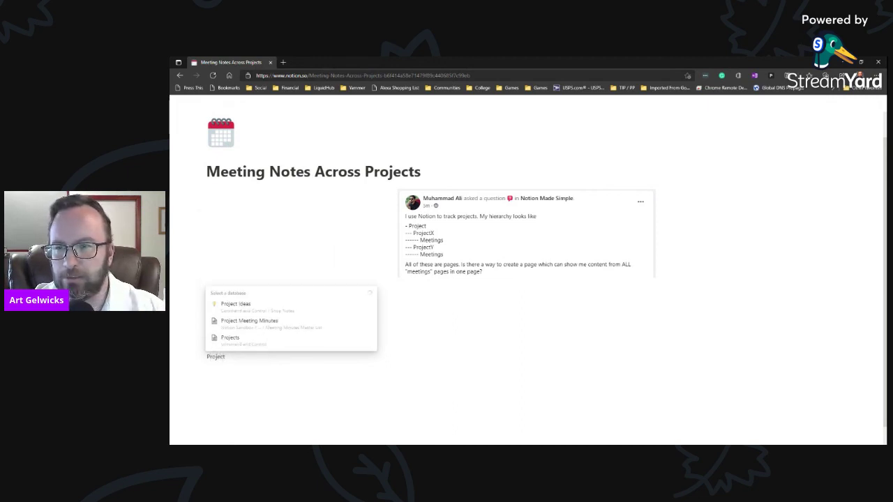
{"action": "left_click", "coordinate": [262, 324]}
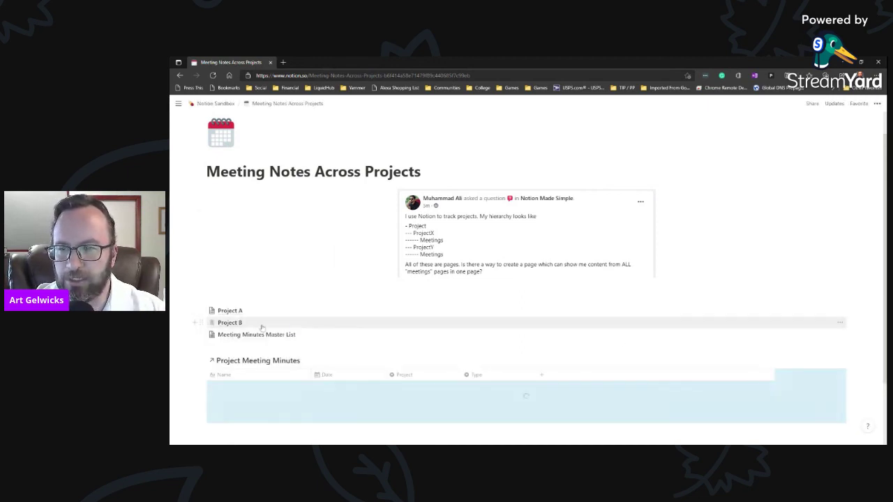
{"action": "scroll", "coordinate": [269, 323], "scroll_direction": "down", "scroll_amount": 2}
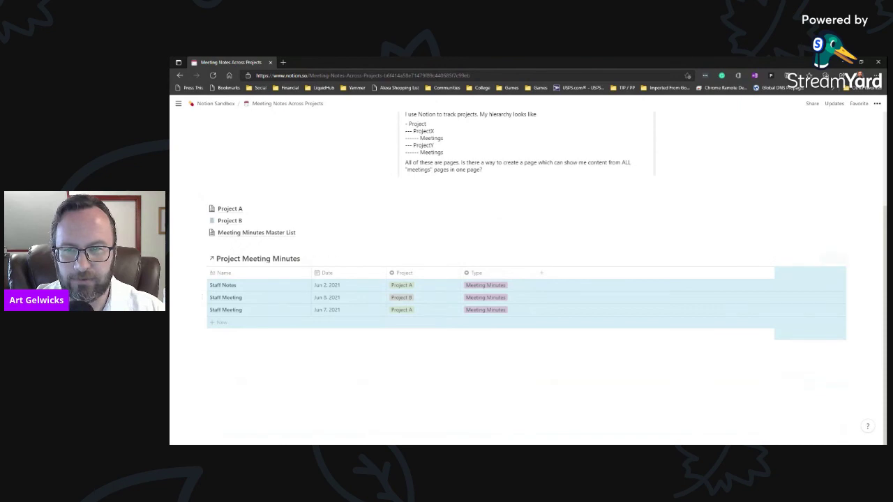
{"action": "left_click", "coordinate": [237, 346]}
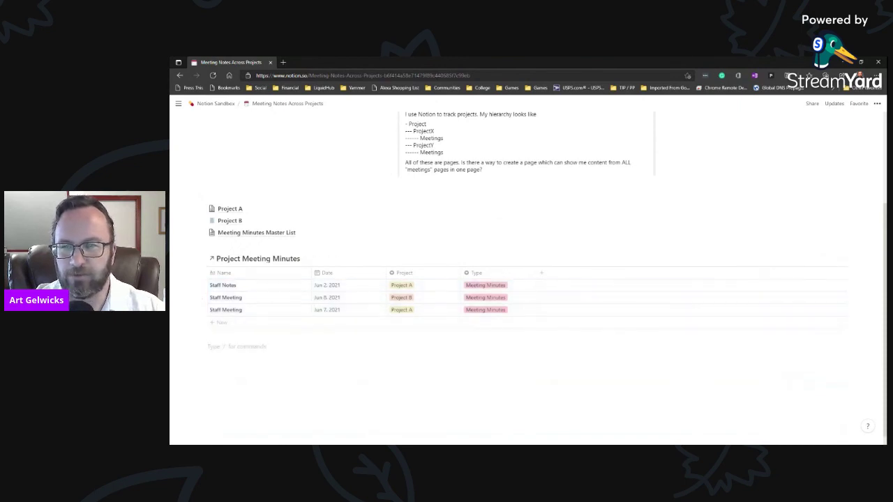